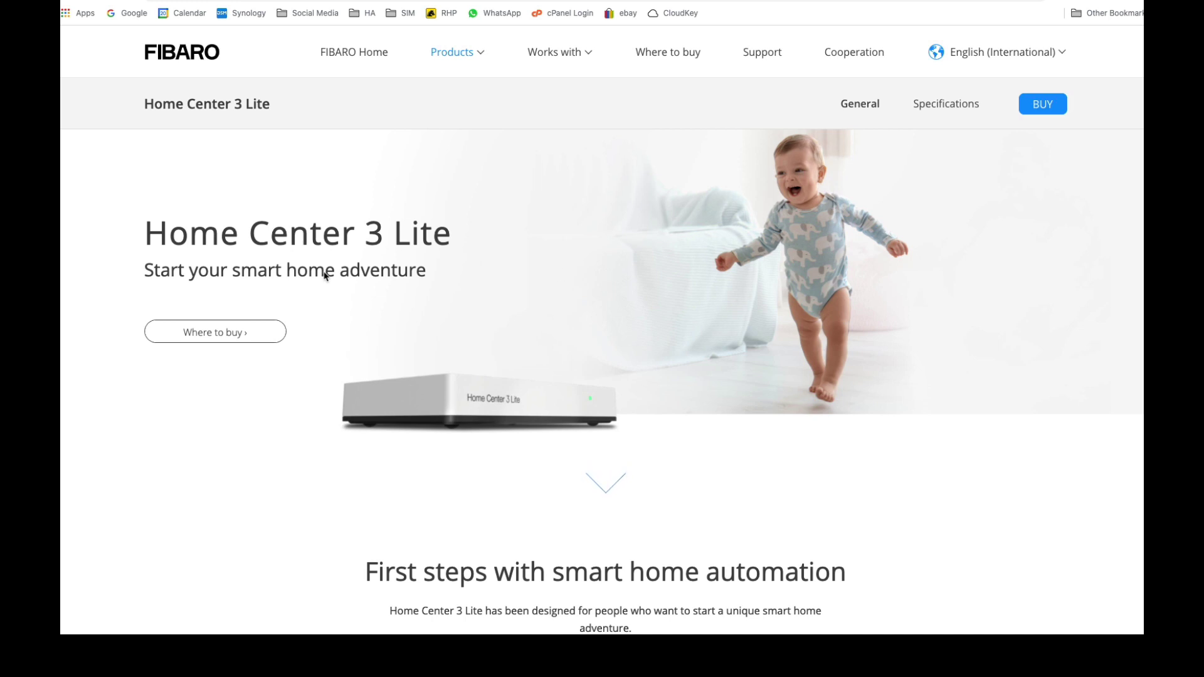
- Join the Mac to the hub's HC3L-00003386 Wi-Fi under Other Networks using its WPA2 password
{"action": "scroll", "coordinate": [326, 276], "scroll_direction": "down", "scroll_amount": 3}
{"action": "scroll", "coordinate": [326, 276], "scroll_direction": "up", "scroll_amount": 3}
{"action": "scroll", "coordinate": [505, 332], "scroll_direction": "down", "scroll_amount": 1}
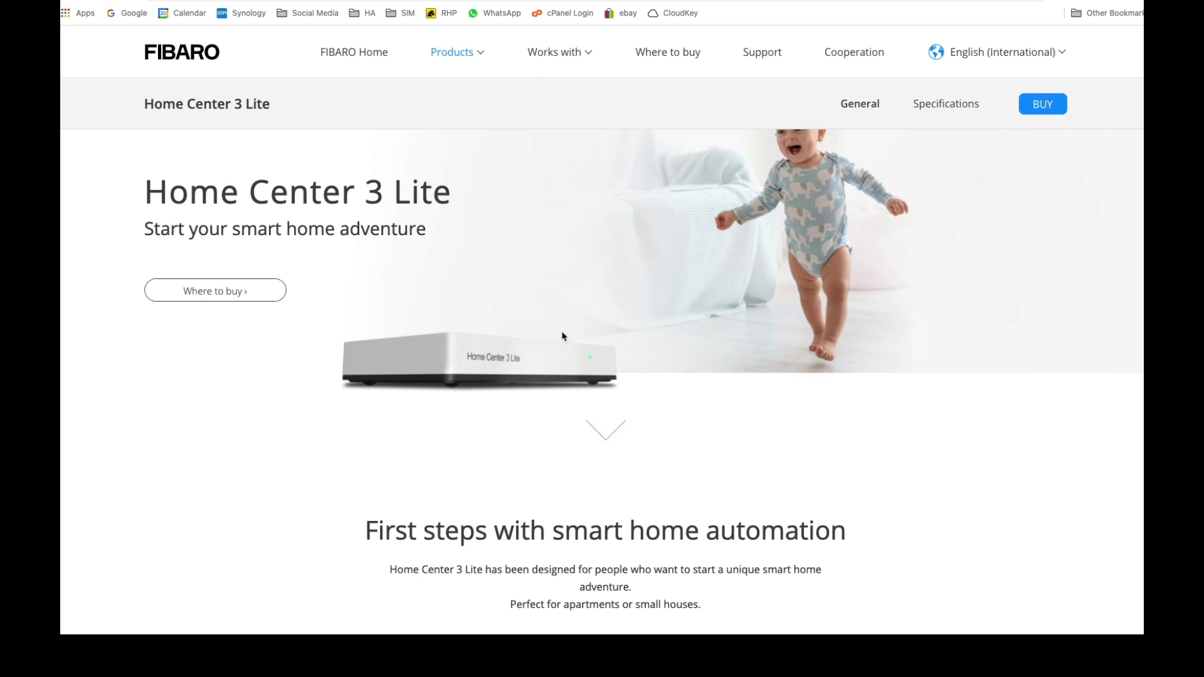
{"action": "scroll", "coordinate": [544, 410], "scroll_direction": "down", "scroll_amount": 3}
{"action": "scroll", "coordinate": [544, 411], "scroll_direction": "down", "scroll_amount": 5}
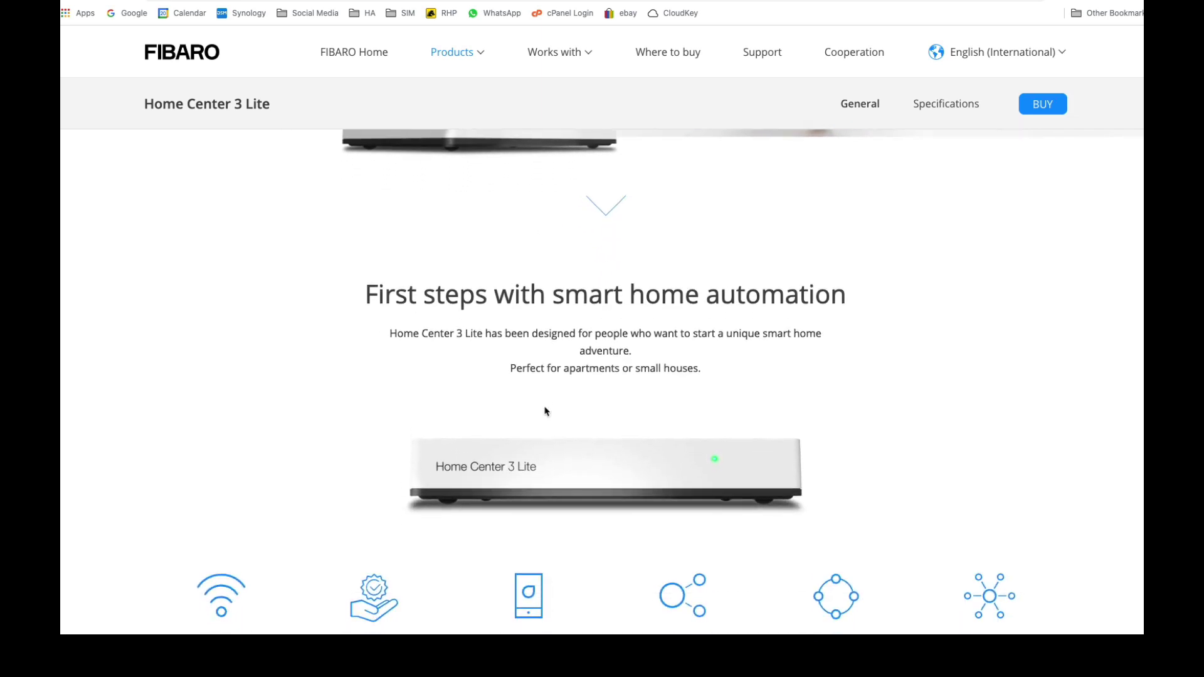
{"action": "scroll", "coordinate": [545, 411], "scroll_direction": "down", "scroll_amount": 3}
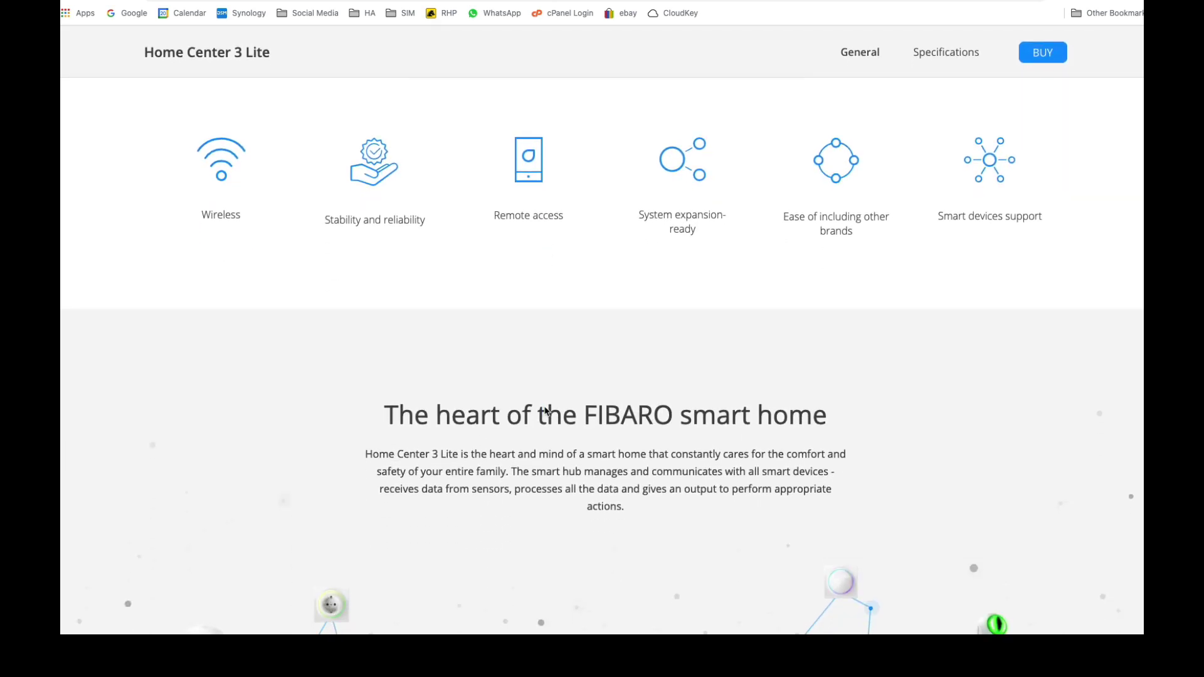
{"action": "scroll", "coordinate": [546, 410], "scroll_direction": "up", "scroll_amount": 5}
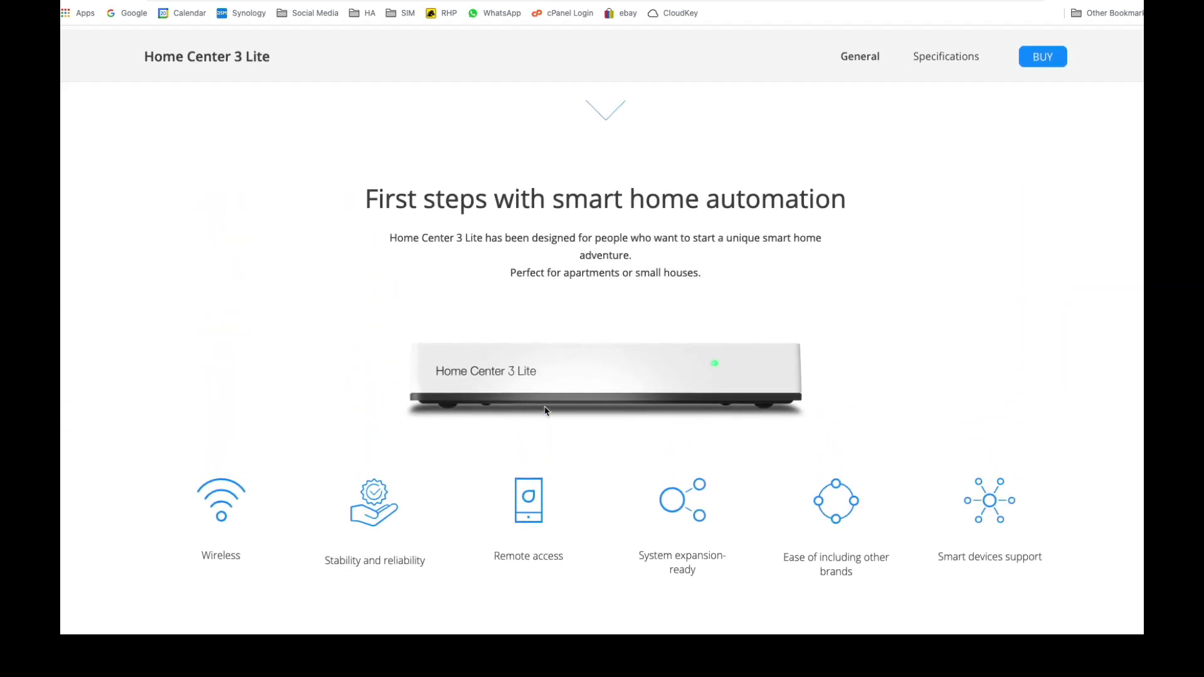
{"action": "scroll", "coordinate": [545, 410], "scroll_direction": "up", "scroll_amount": 2}
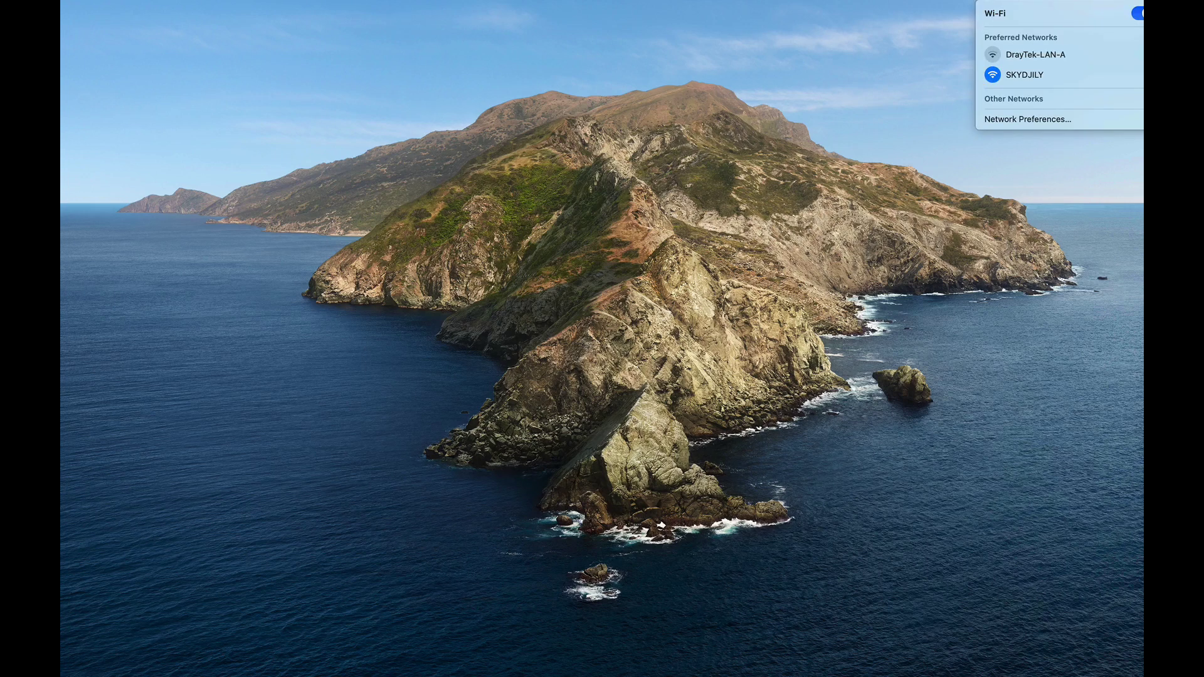
{"action": "left_click", "coordinate": [1024, 103]}
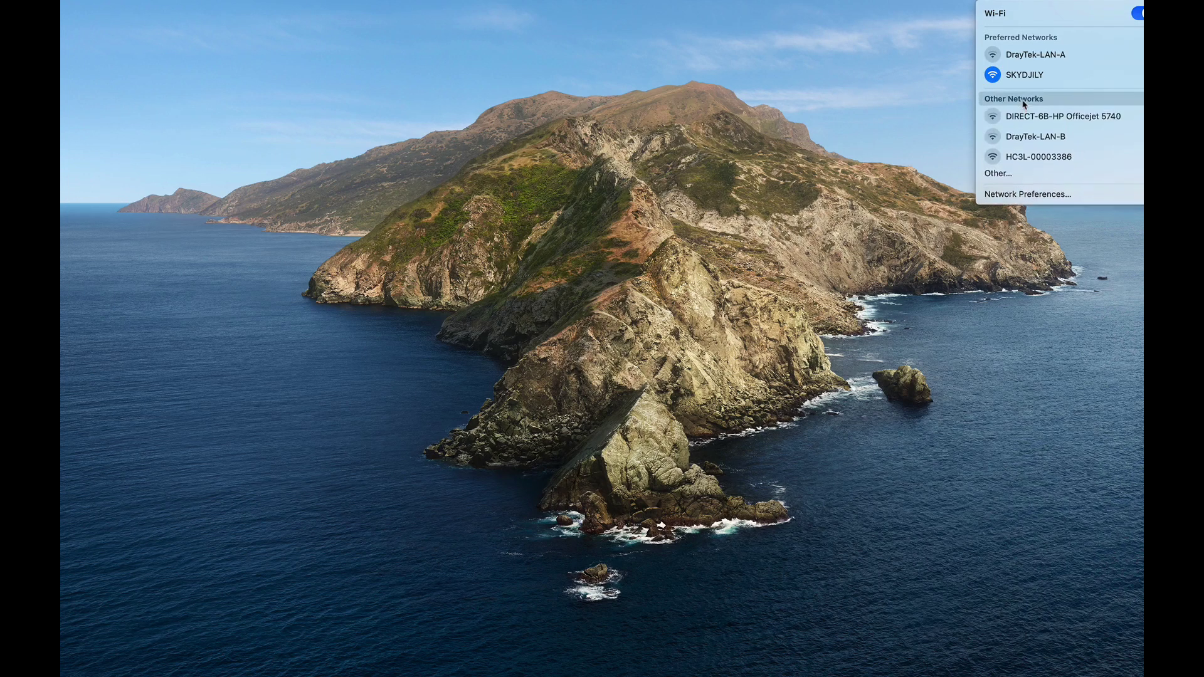
{"action": "left_click", "coordinate": [1040, 157]}
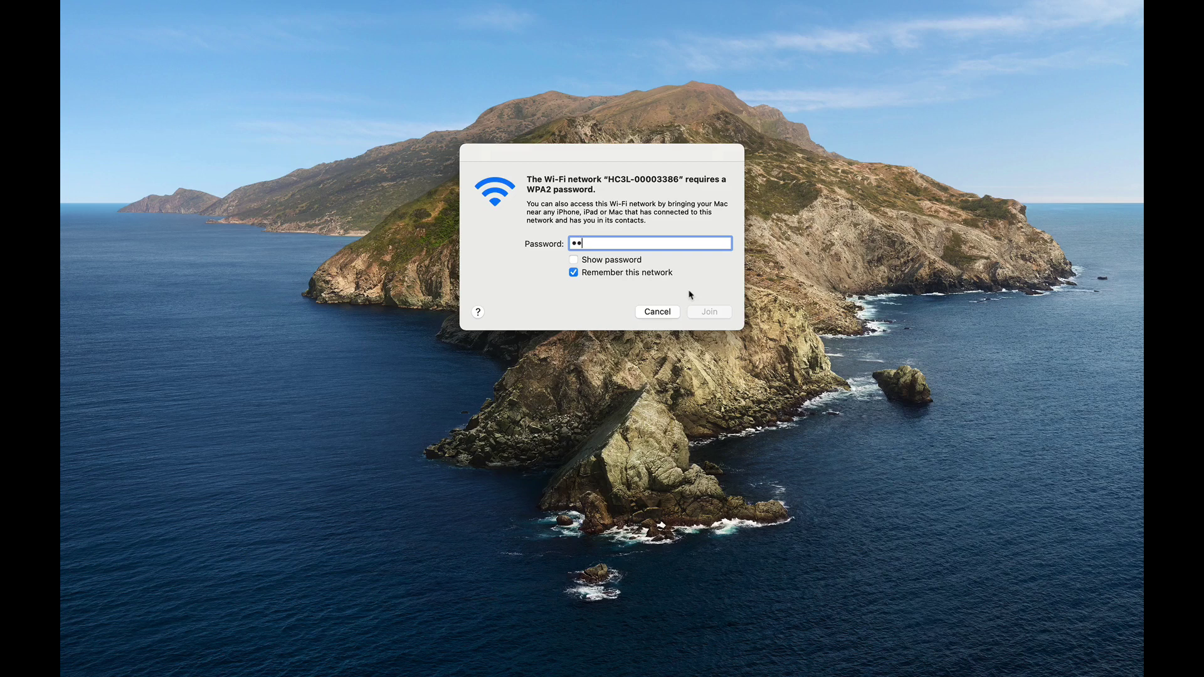
{"action": "type", "text": "••••"}
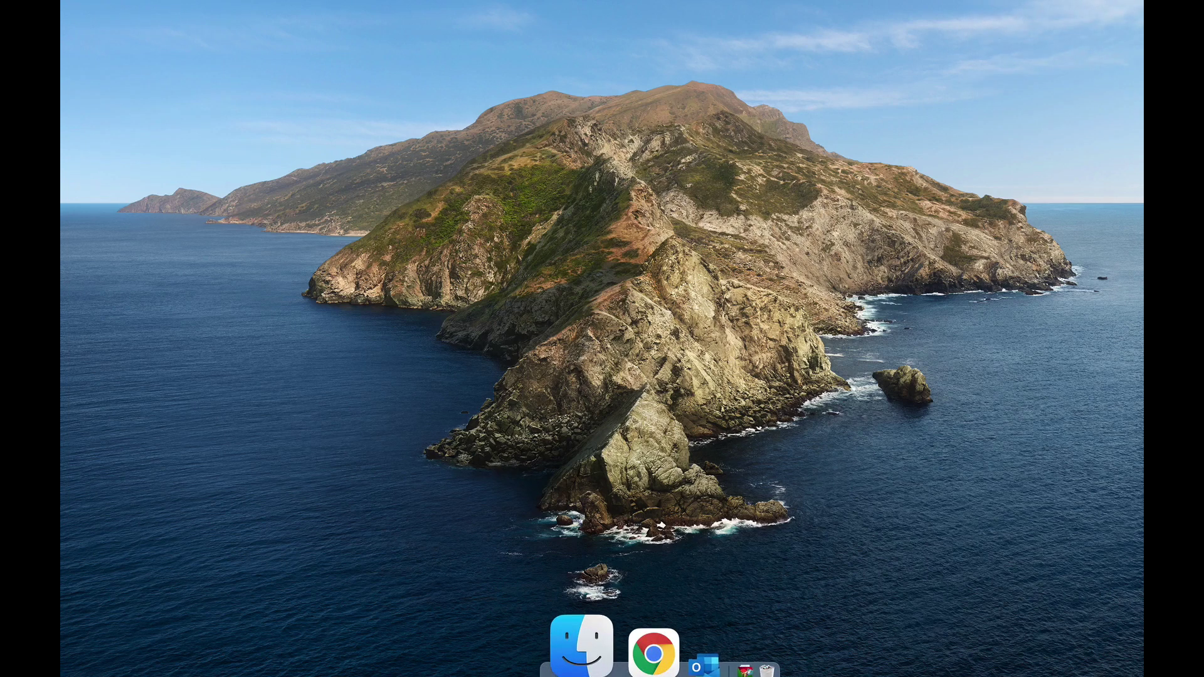
- Open Chrome and go to find.fibaro.com
{"action": "left_click", "coordinate": [577, 670]}
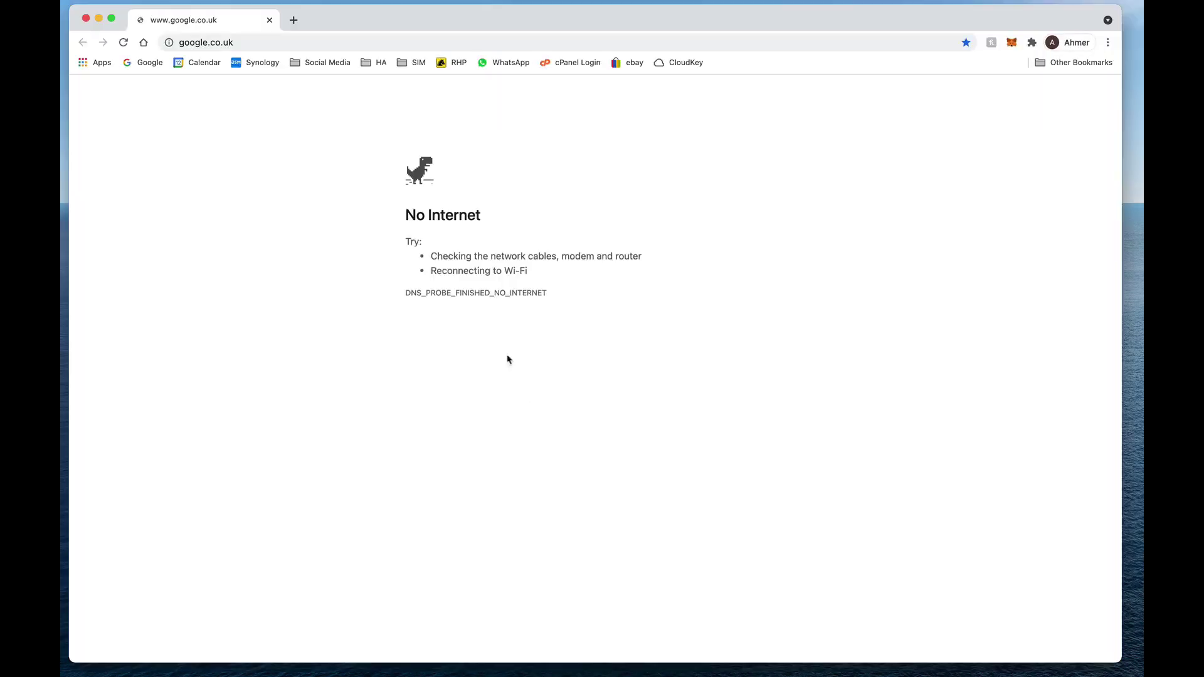
{"action": "left_click", "coordinate": [460, 44]}
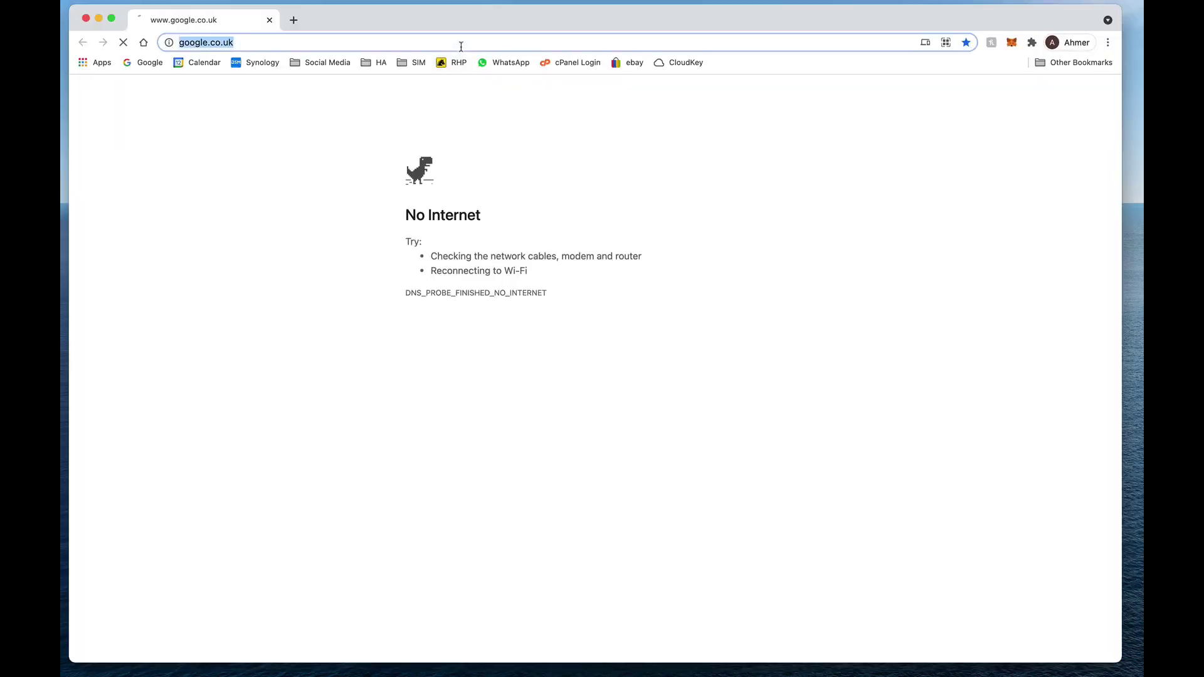
{"action": "type", "text": "find"}
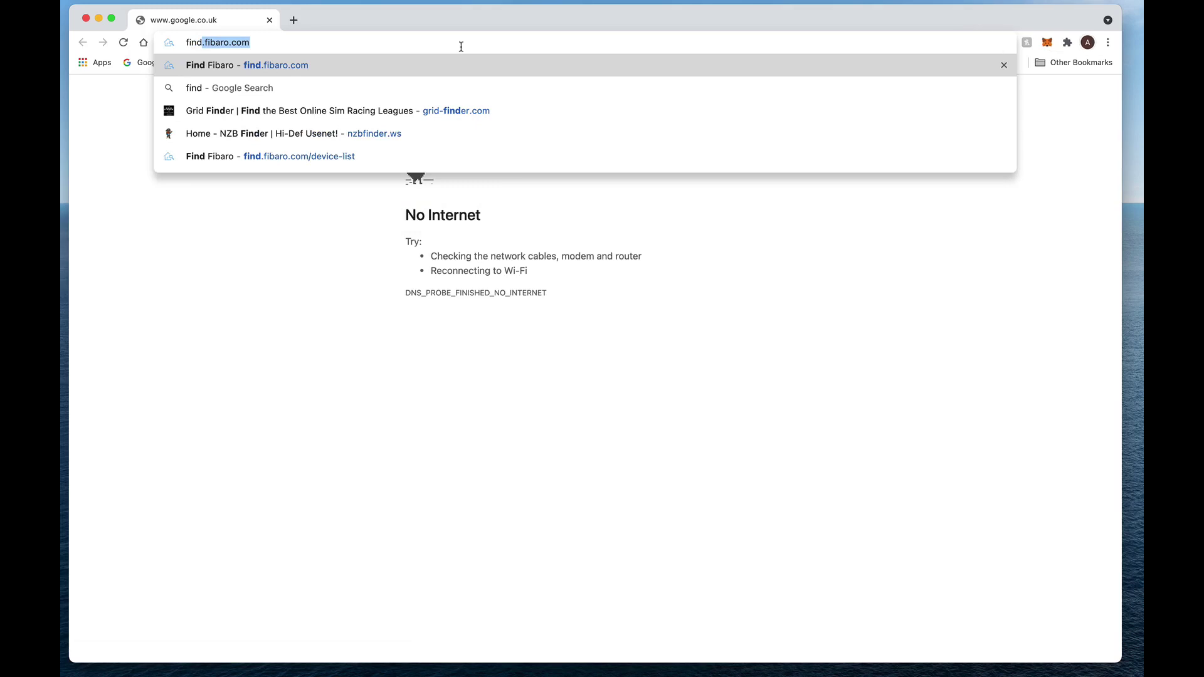
{"action": "key", "text": "Return"}
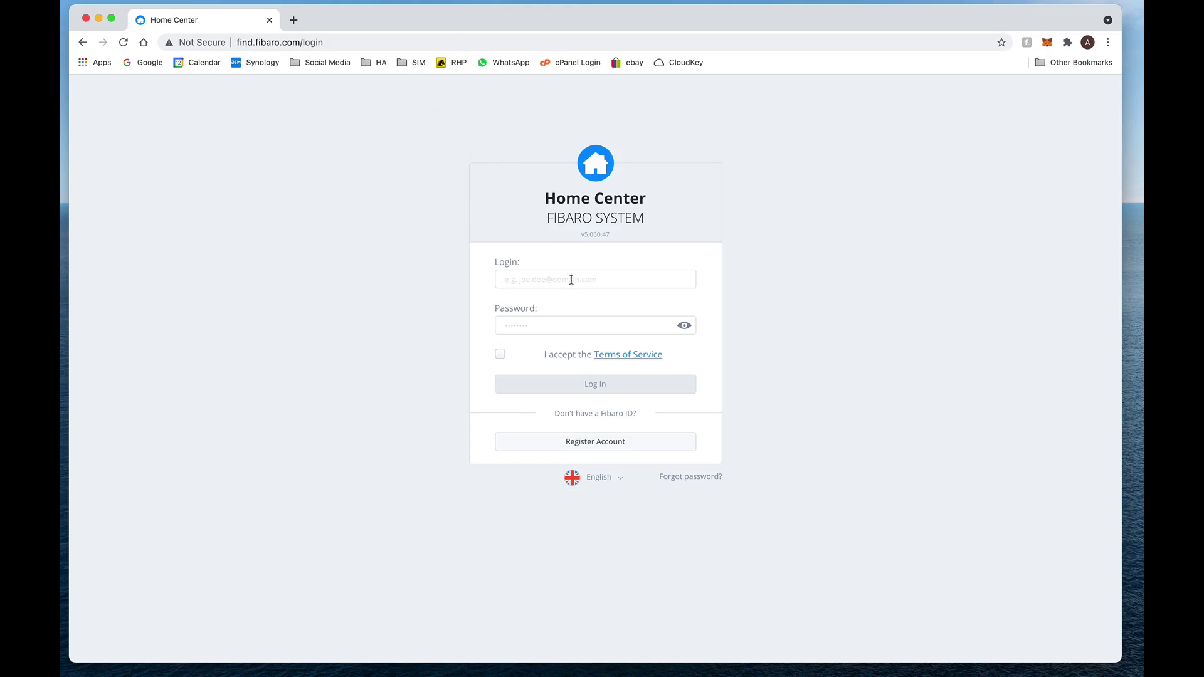
- Log in as admin with the password, accepting the Terms of Service
{"action": "type", "text": "admin"}
{"action": "key", "text": "Tab"}
{"action": "type", "text": "*****"}
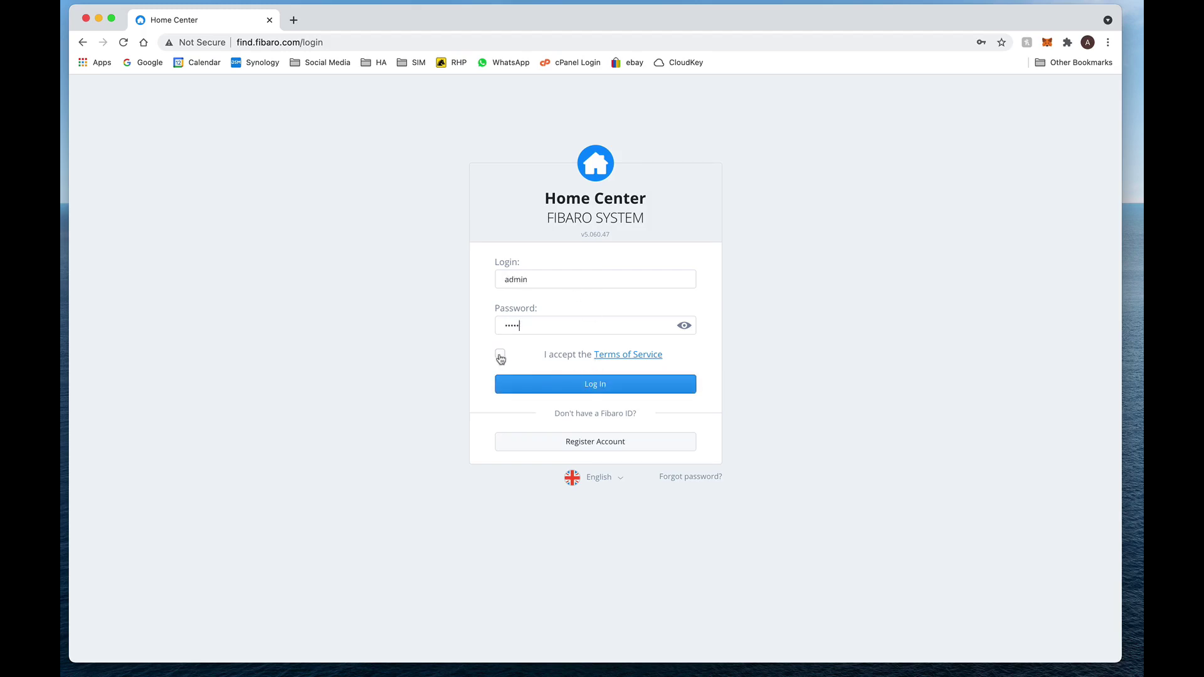
{"action": "left_click", "coordinate": [501, 356]}
{"action": "left_click", "coordinate": [604, 385]}
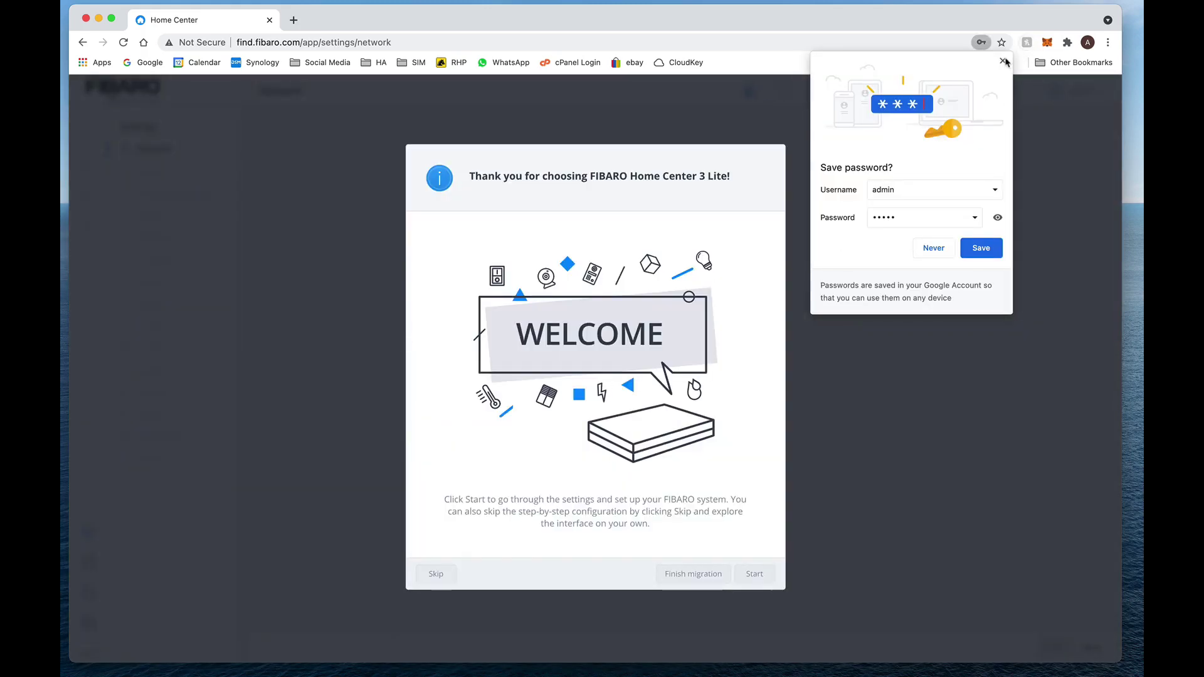
- Start the setup wizard and select the SKYDJILY Wi-Fi network for the hub
{"action": "left_click", "coordinate": [1003, 62]}
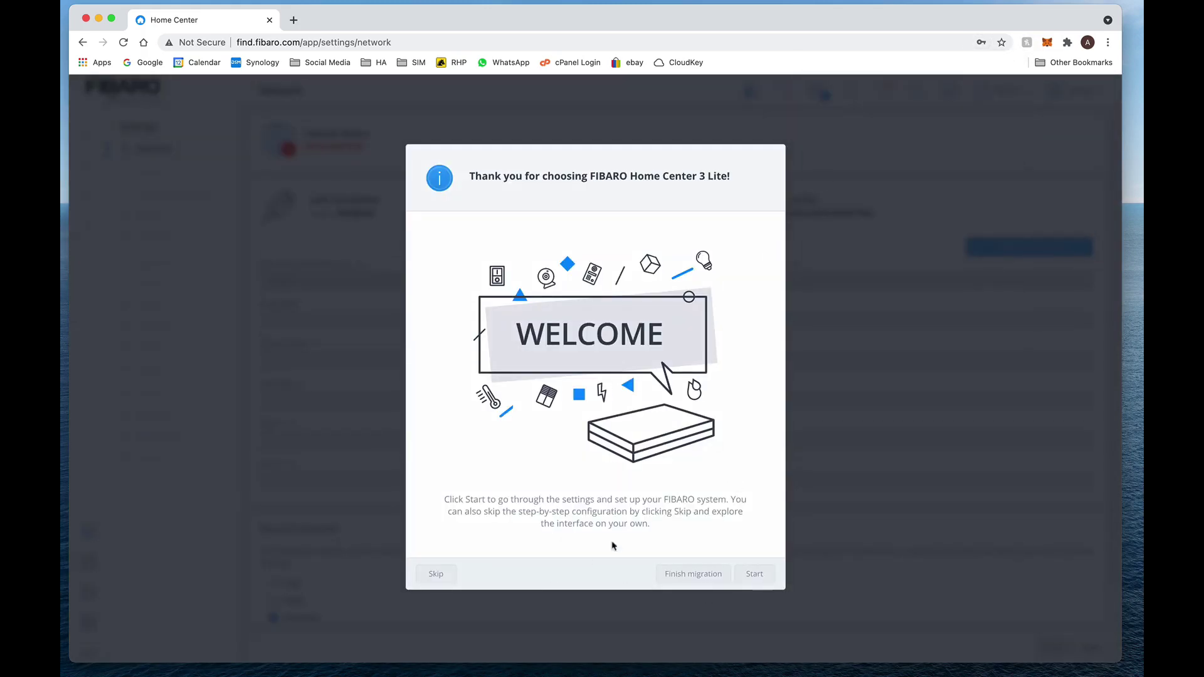
{"action": "left_click", "coordinate": [753, 575]}
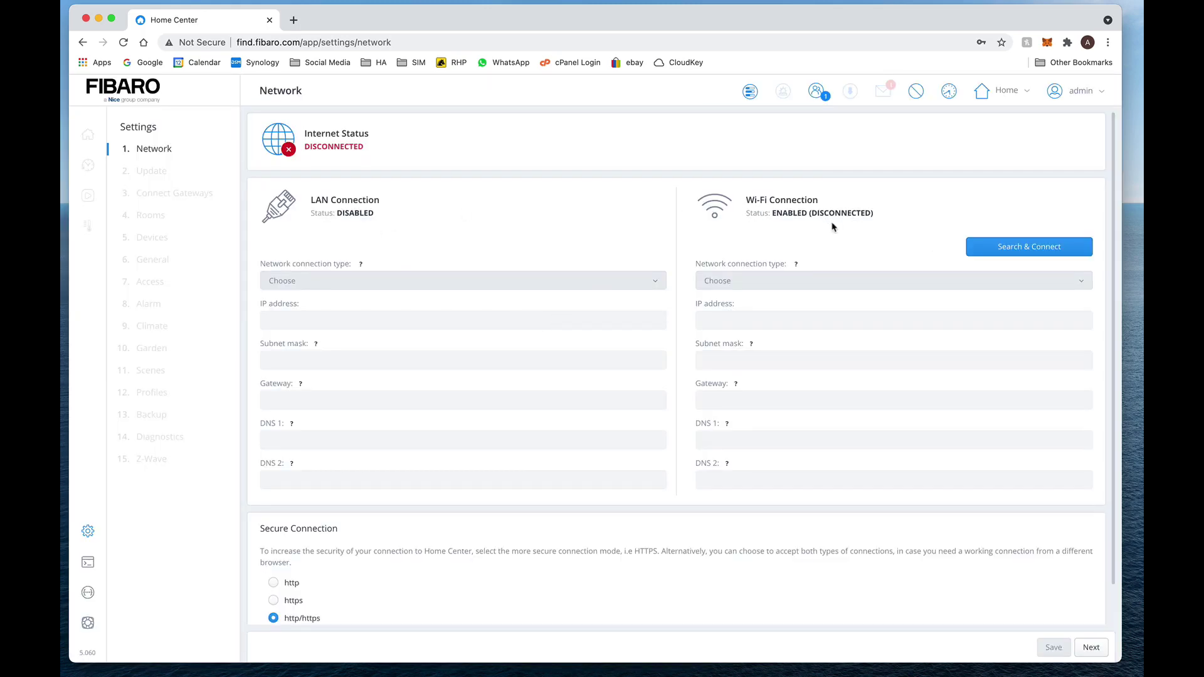
{"action": "left_click", "coordinate": [1015, 248]}
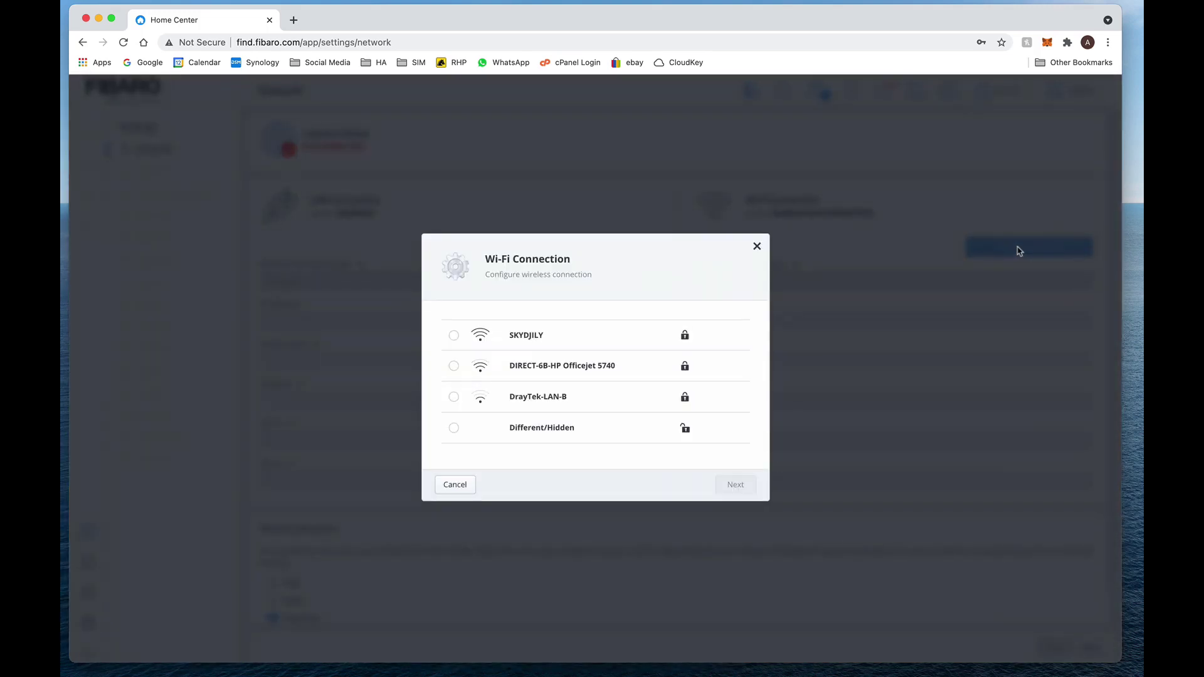
{"action": "left_click", "coordinate": [453, 335]}
{"action": "left_click", "coordinate": [733, 487]}
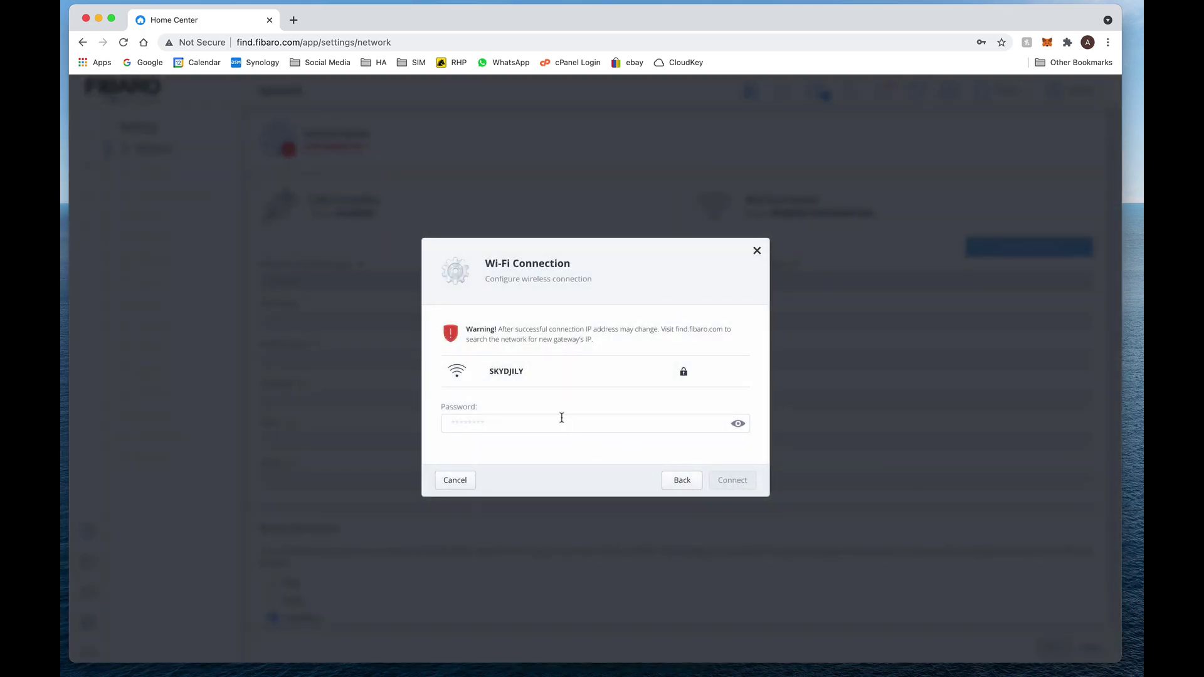
- Enter the SKYDJILY Wi-Fi password and connect the hub, dismissing Chrome's save-password prompt
{"action": "left_click", "coordinate": [562, 418]}
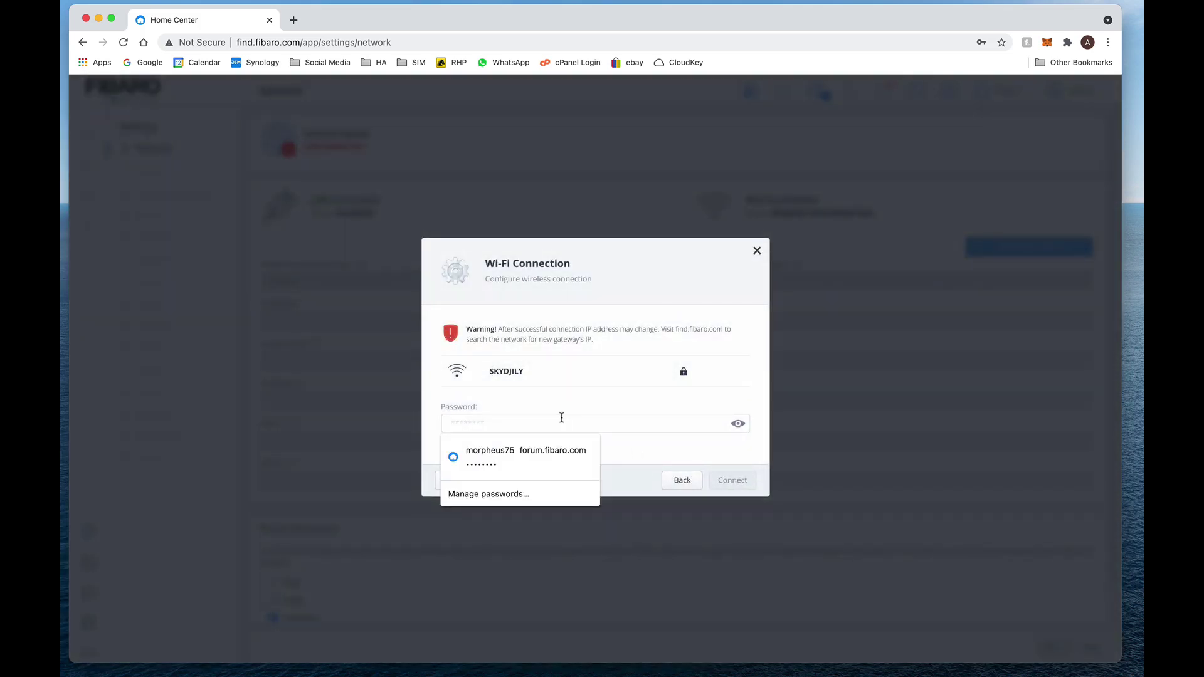
{"action": "type", "text": "••"}
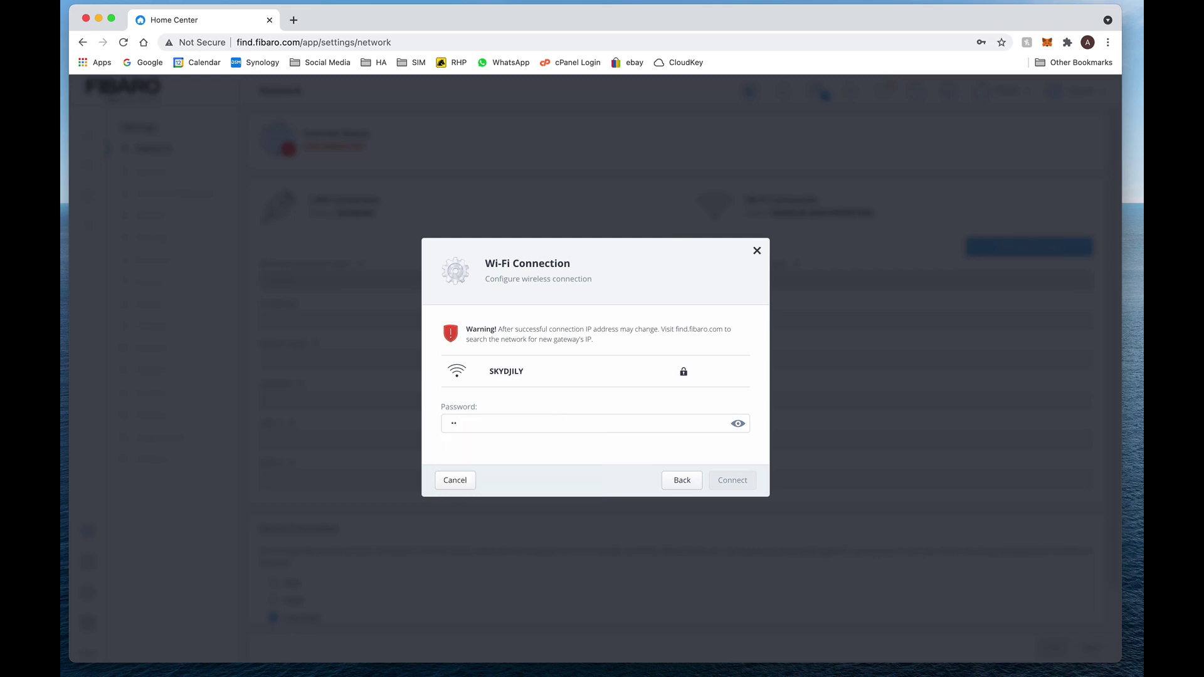
{"action": "type", "text": "••••••"}
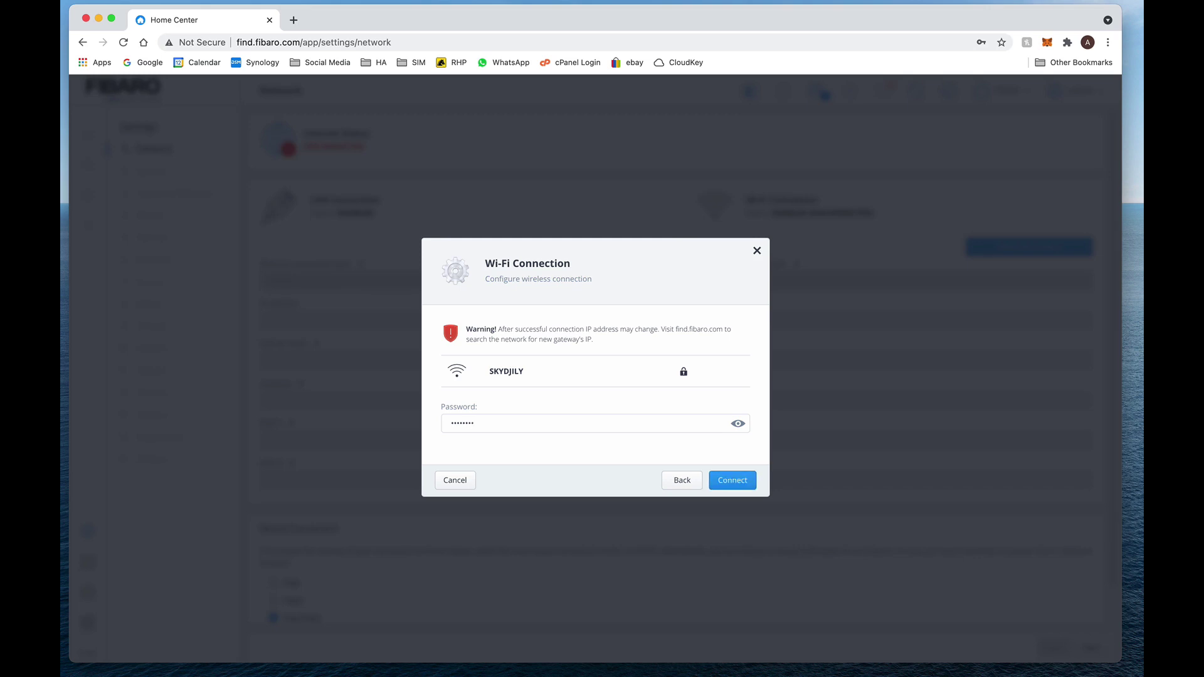
{"action": "type", "text": "•"}
{"action": "left_click", "coordinate": [728, 479]}
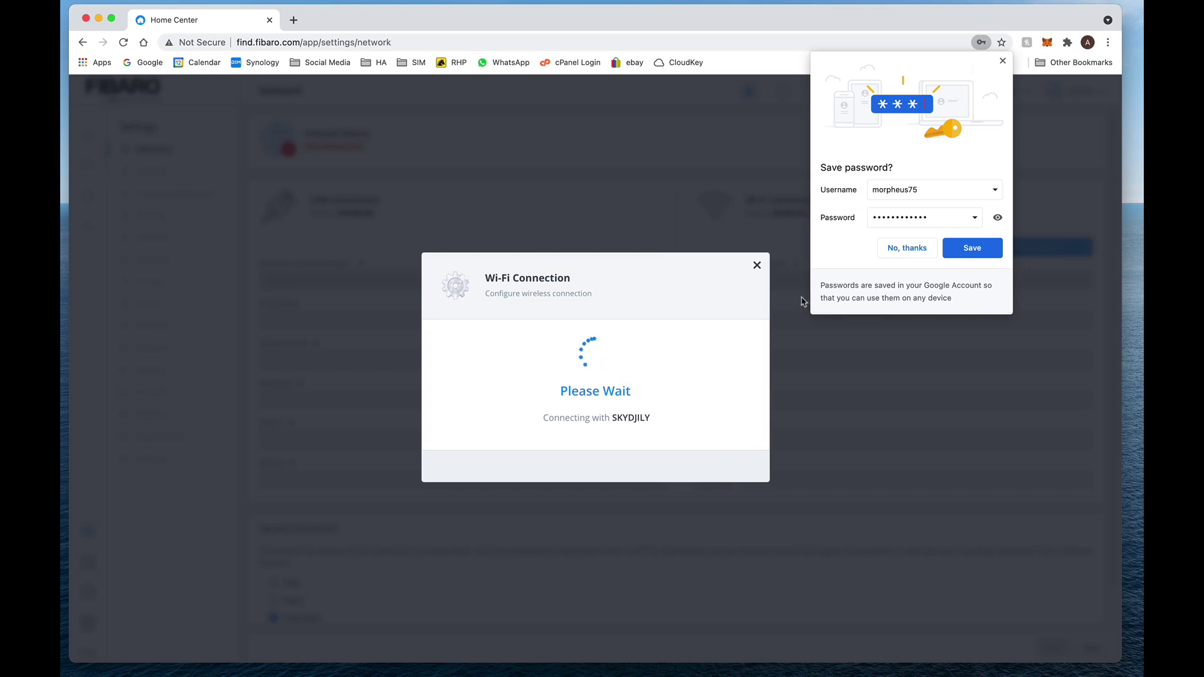
{"action": "left_click", "coordinate": [1003, 60]}
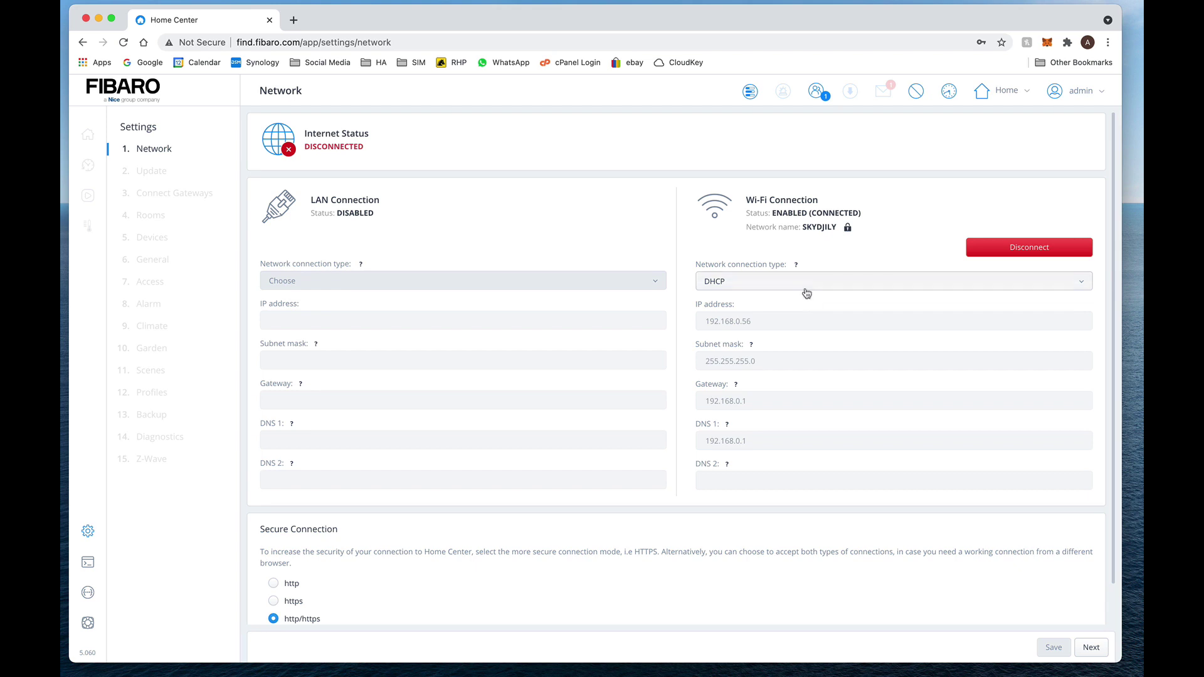
- Switch the hub's Wi-Fi connection to Static IP, edit the IP address and save
{"action": "left_click", "coordinate": [804, 285]}
{"action": "left_click", "coordinate": [786, 318]}
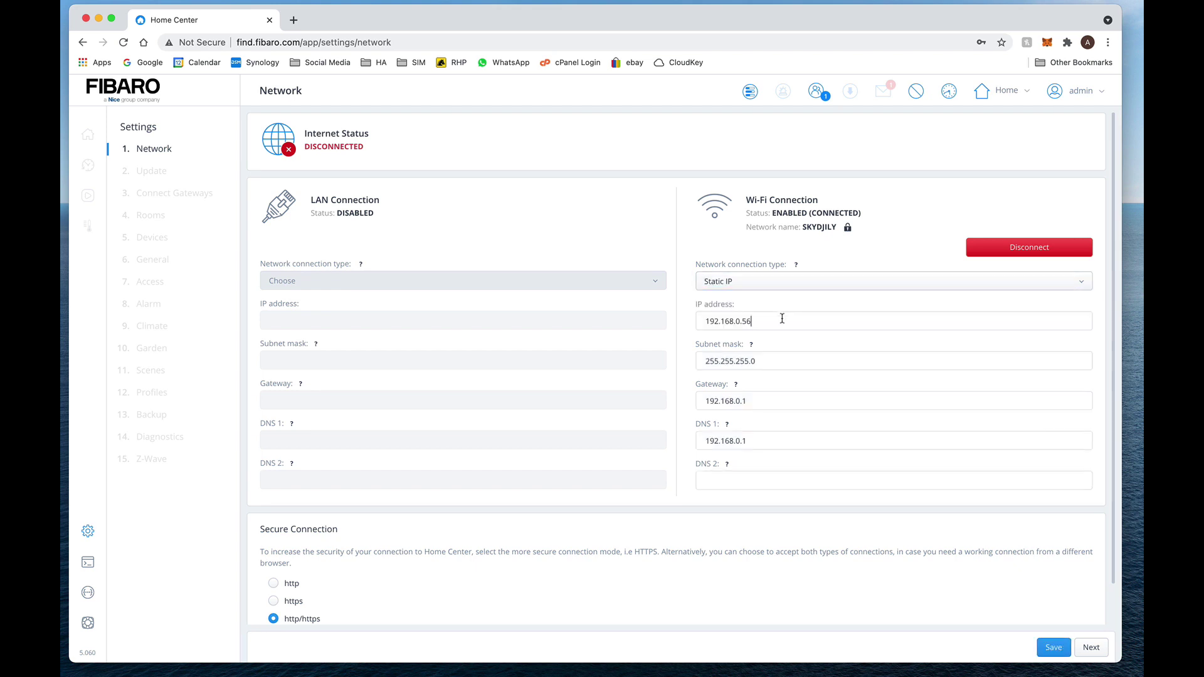
{"action": "key", "text": "BackSpace"}
{"action": "key", "text": "BackSpace"}
{"action": "type", "text": "200"}
{"action": "left_click", "coordinate": [1056, 650]}
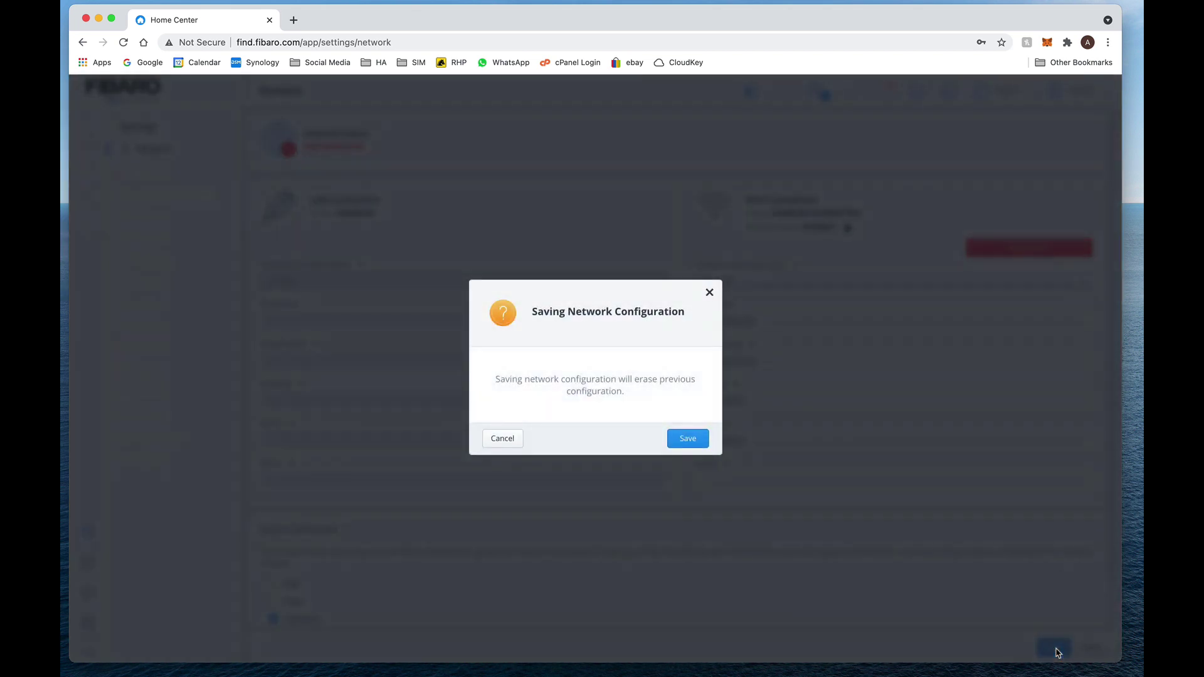
{"action": "left_click", "coordinate": [690, 440]}
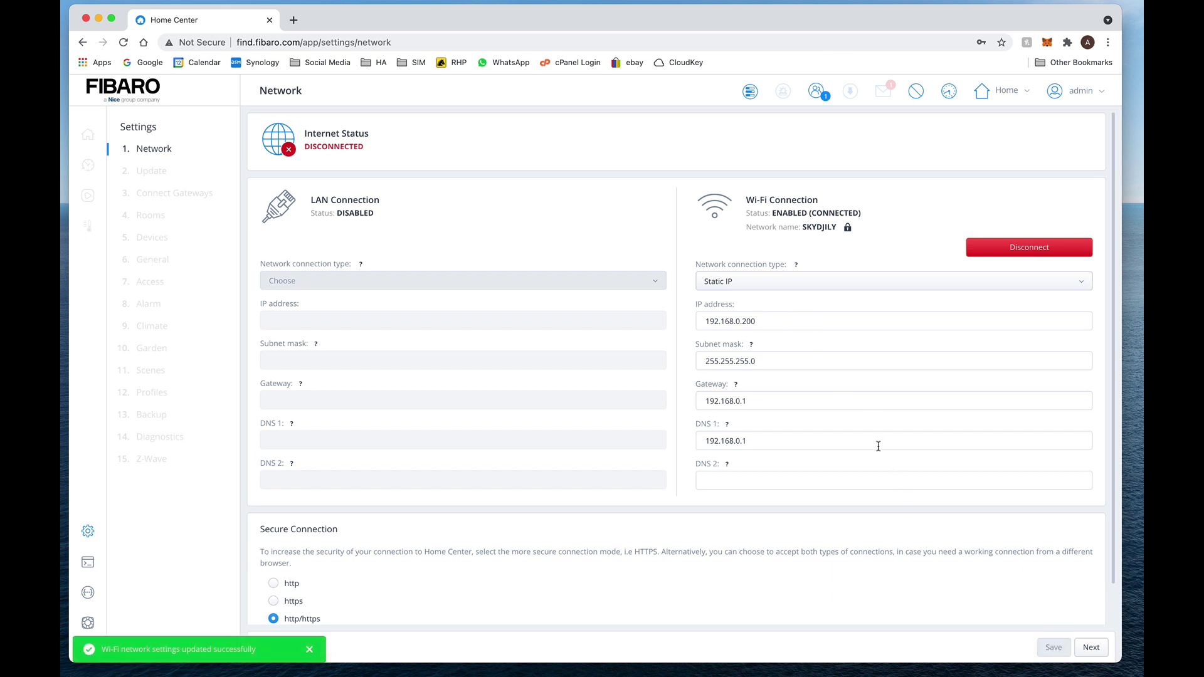
- Correct the IP address to 192.168.0.250, save over the previous configuration, and continue to Update
{"action": "key", "text": "BackSpace"}
{"action": "key", "text": "BackSpace"}
{"action": "type", "text": "50"}
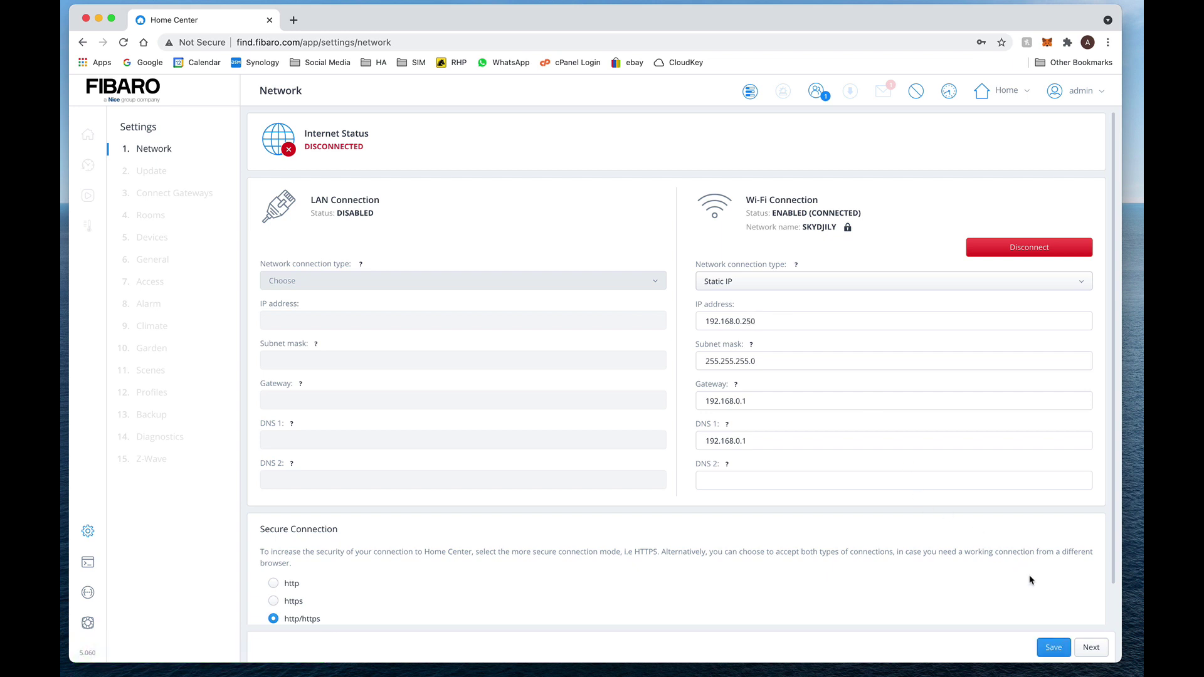
{"action": "left_click", "coordinate": [1055, 648]}
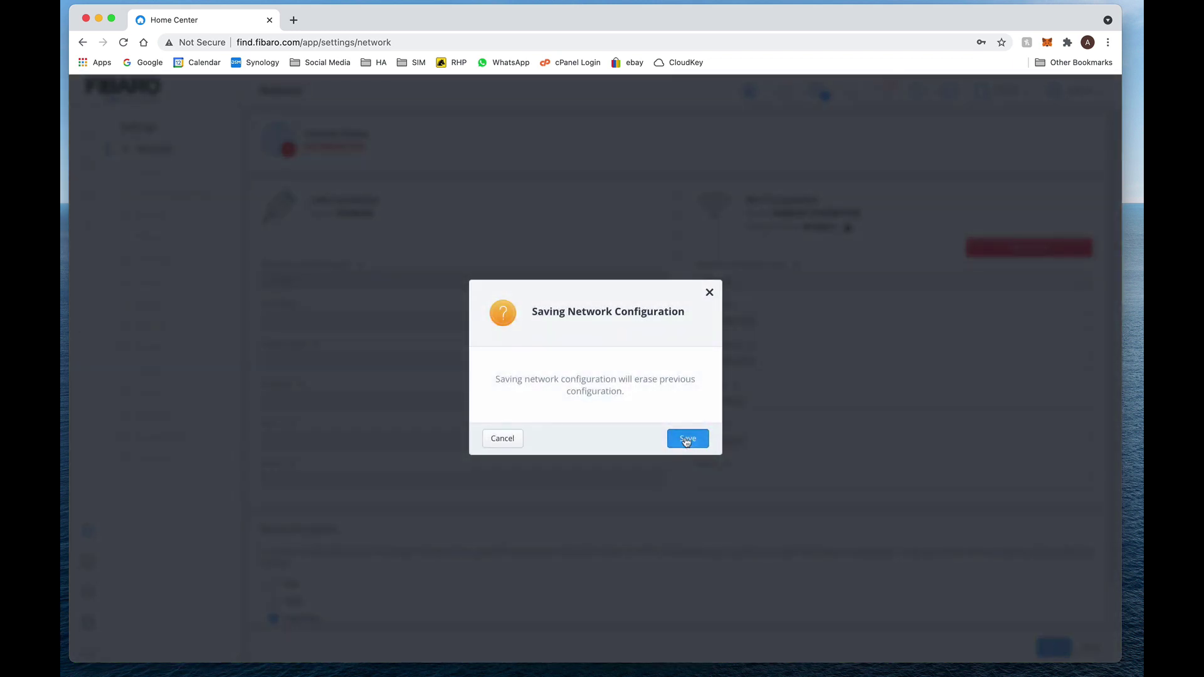
{"action": "left_click", "coordinate": [688, 439]}
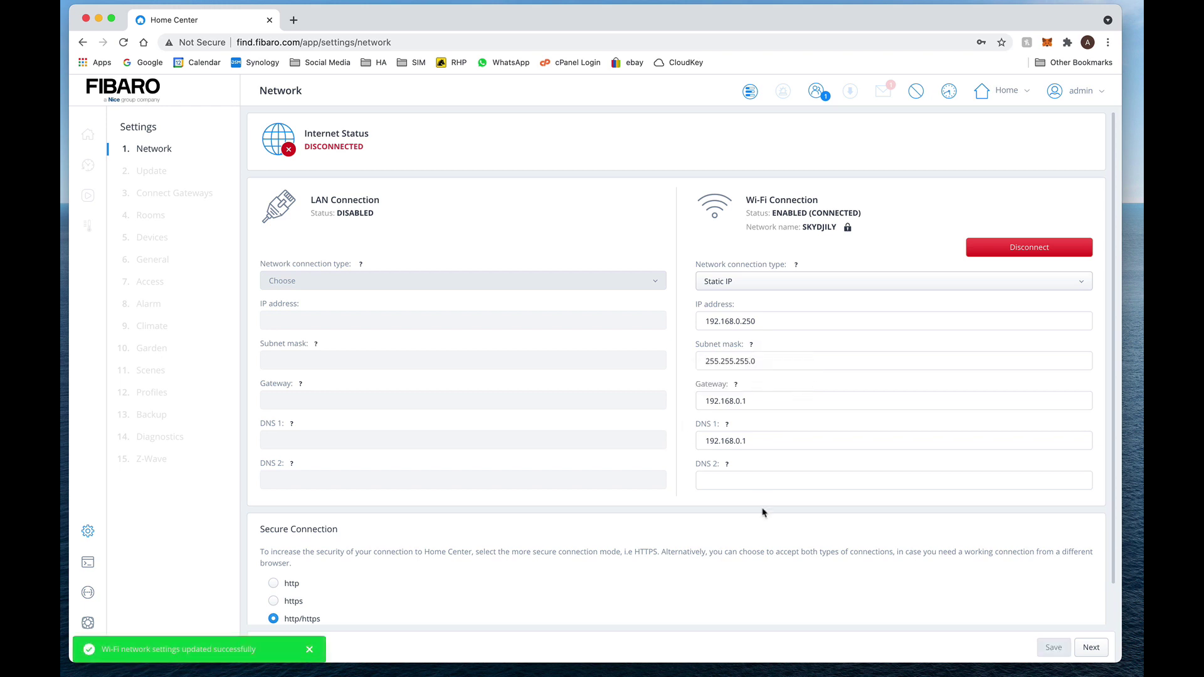
{"action": "left_click_drag", "start_coordinate": [755, 321], "coordinate": [706, 319]}
{"action": "left_click", "coordinate": [766, 324]}
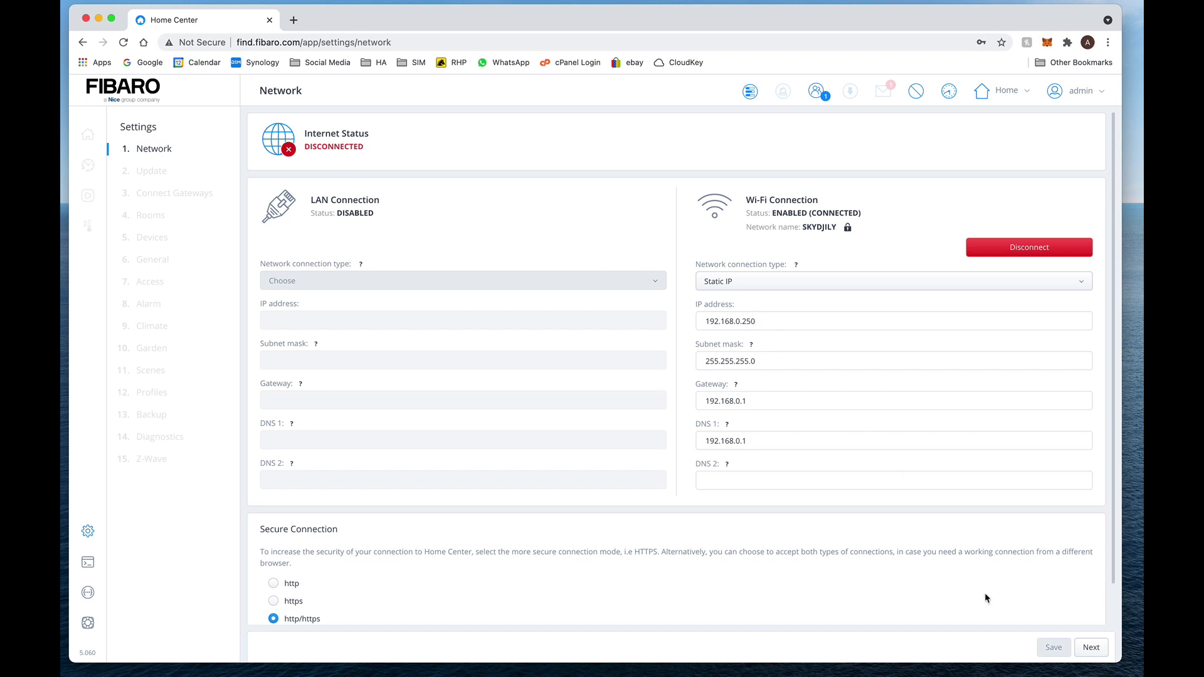
{"action": "left_click", "coordinate": [1091, 647]}
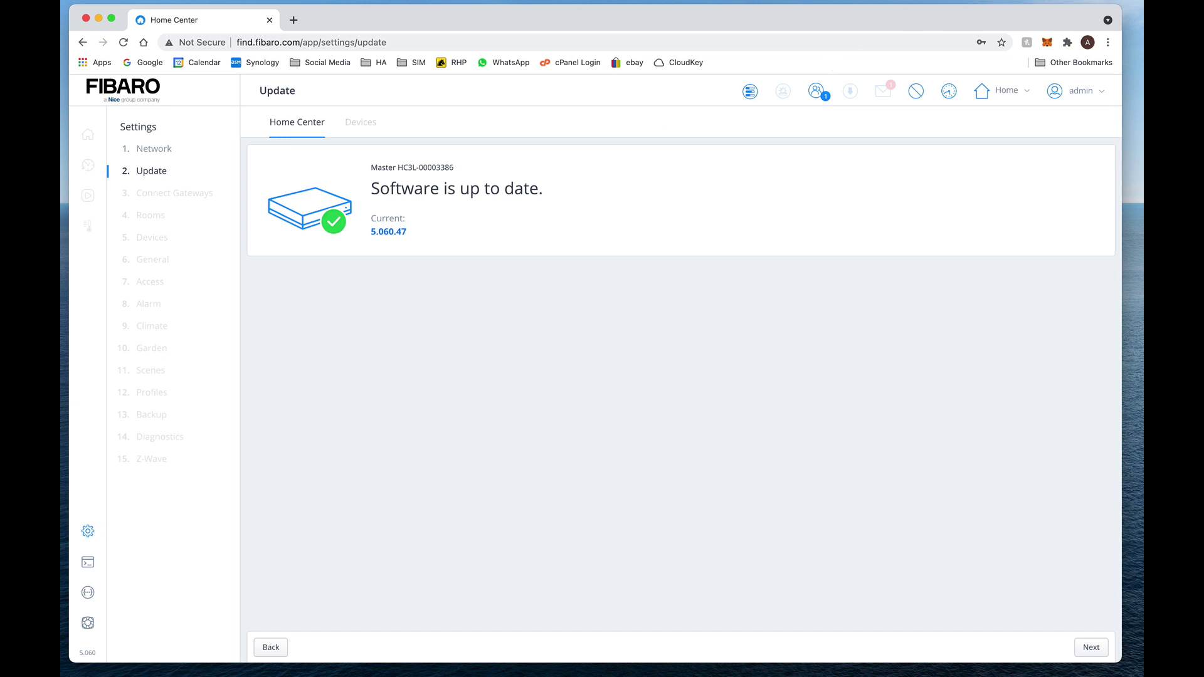
- Switch the Mac's Wi-Fi from the hub's HC3L network back to SKYDJILY
{"action": "left_click", "coordinate": [982, 2]}
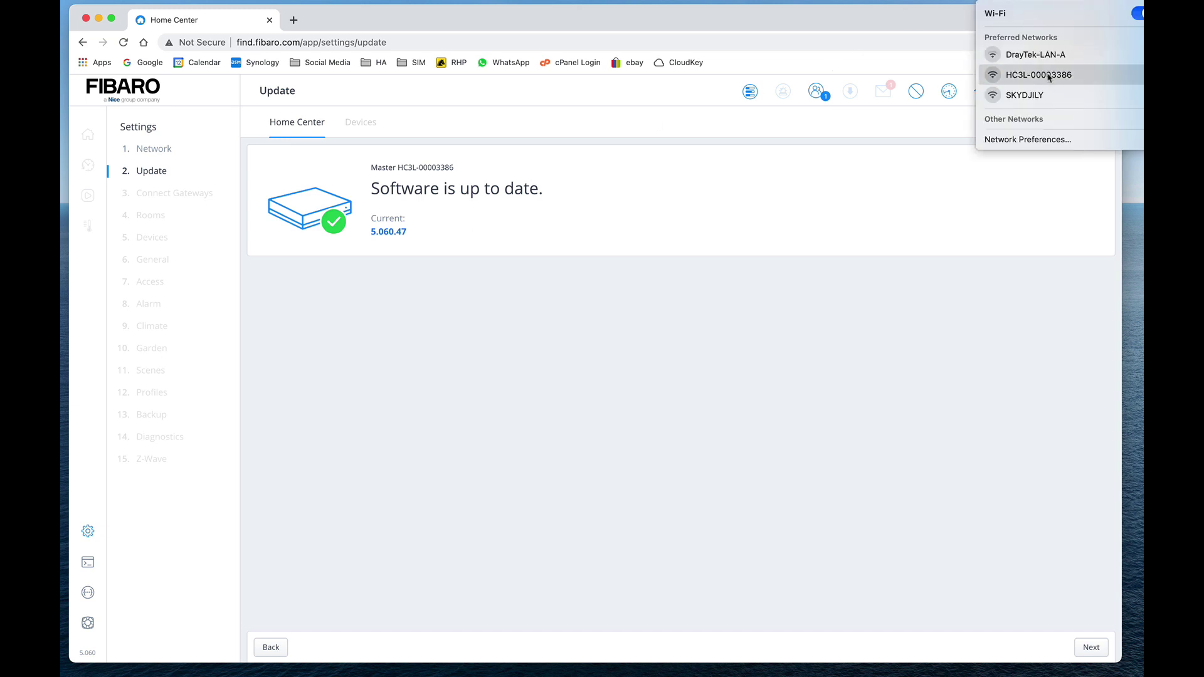
{"action": "left_click", "coordinate": [1040, 95]}
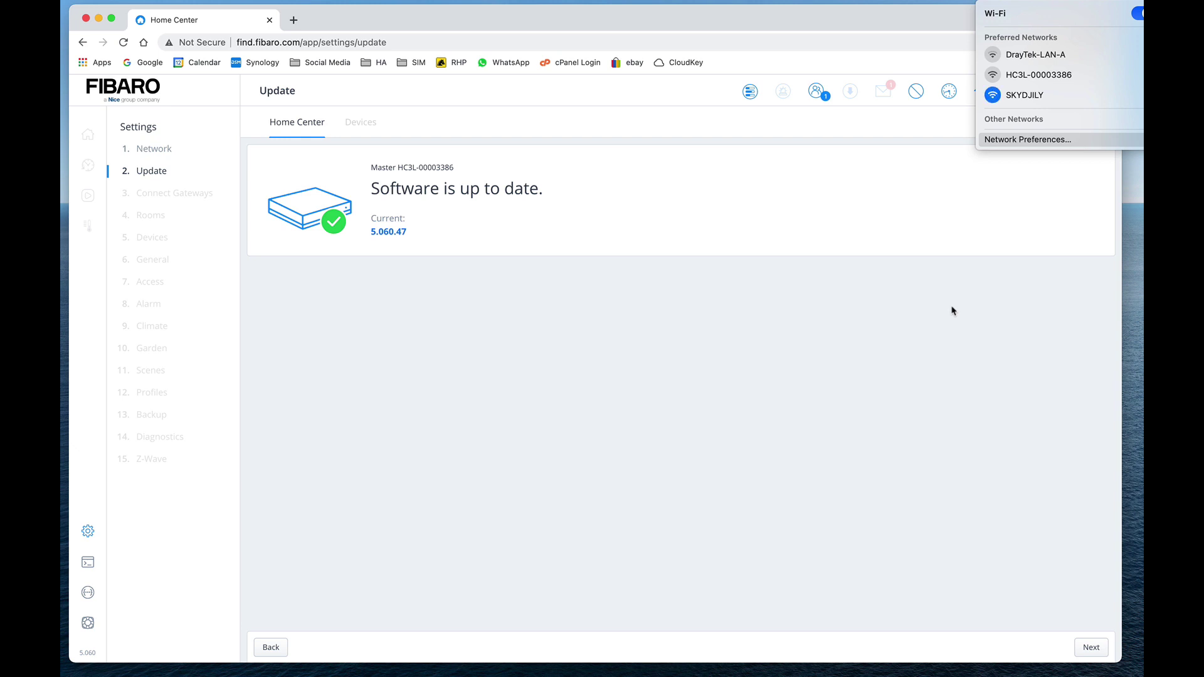
- Load 192.168.0.250 in Chrome, re-entering it after the mistyped 192.168.0250
{"action": "left_click", "coordinate": [936, 266]}
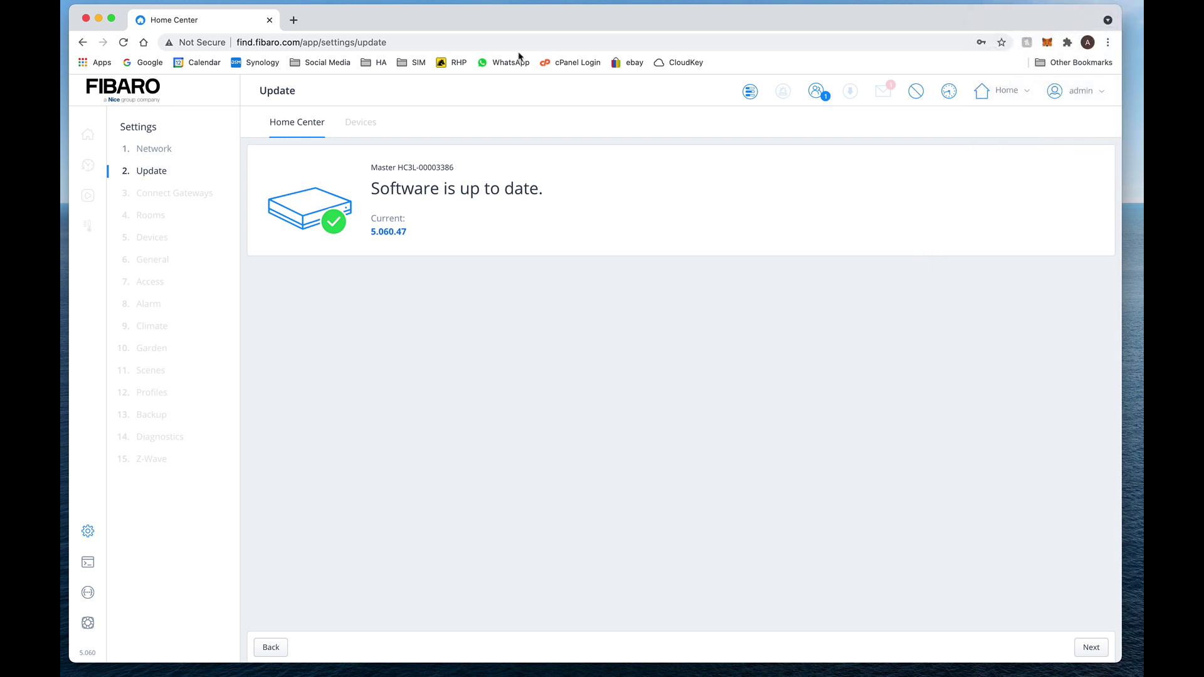
{"action": "left_click", "coordinate": [448, 42]}
{"action": "type", "text": "192.168"}
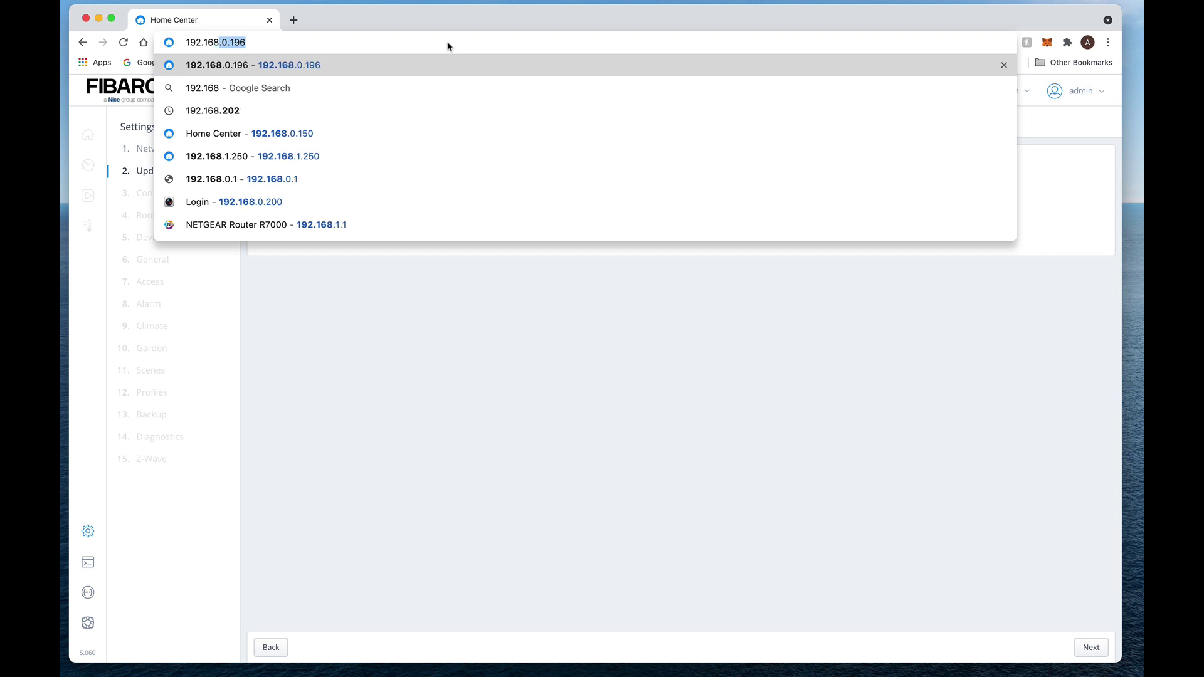
{"action": "type", "text": ".0250"}
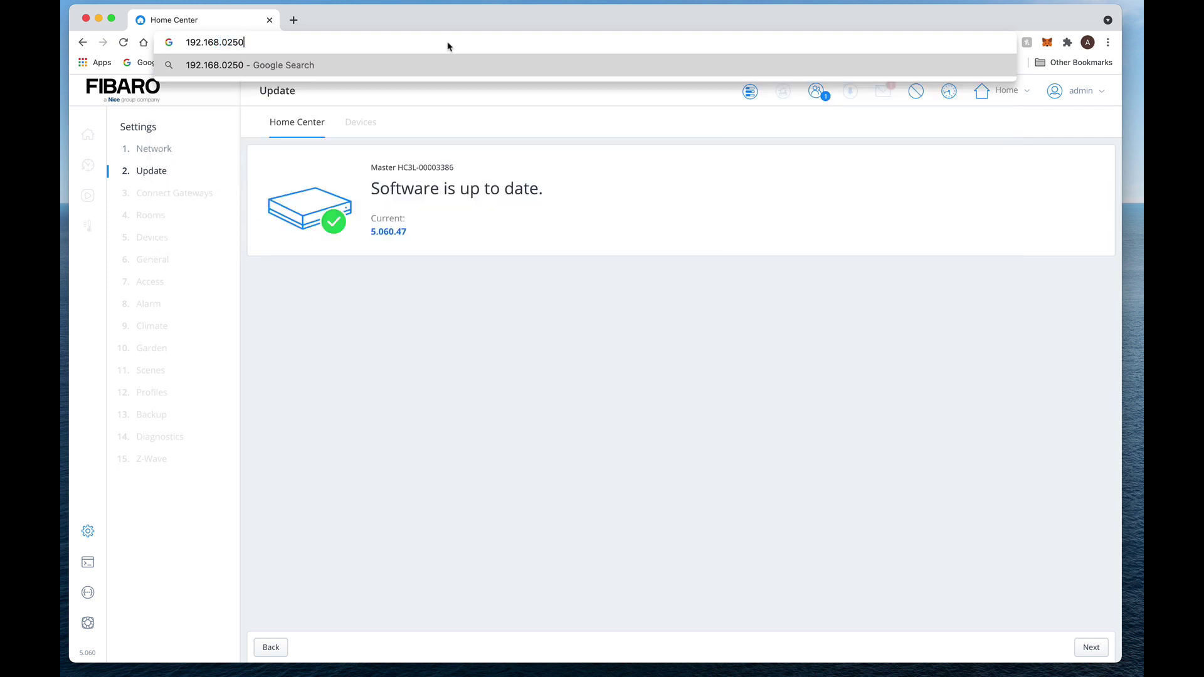
{"action": "key", "text": "Return"}
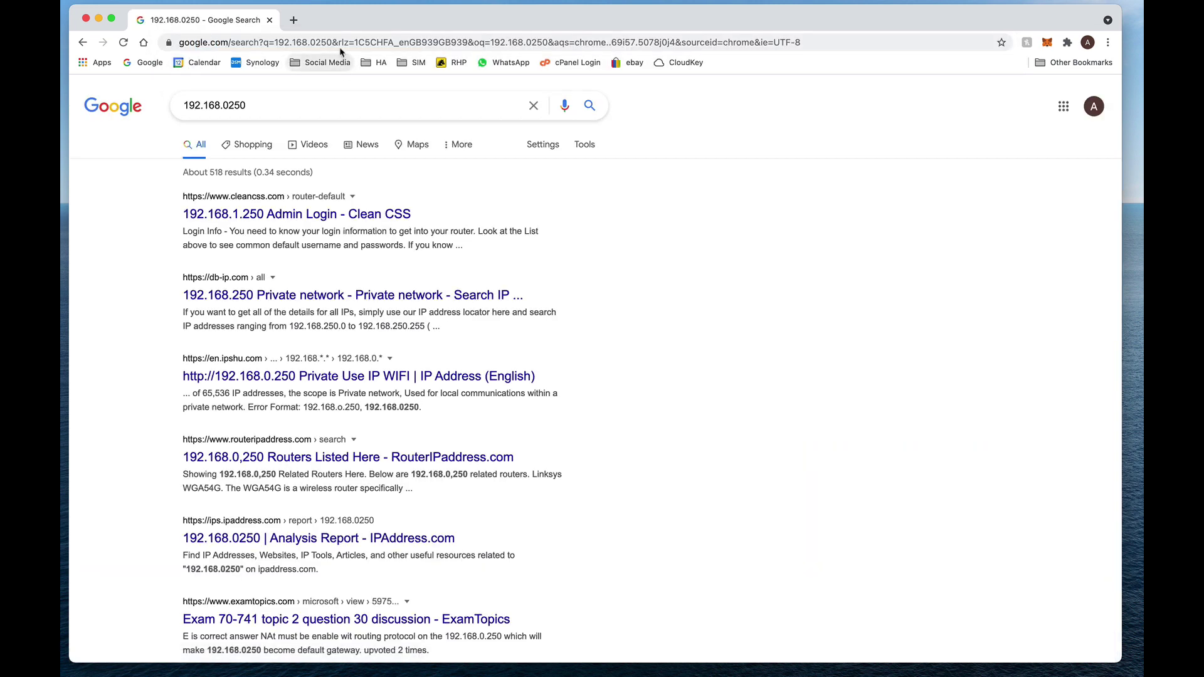
{"action": "left_click", "coordinate": [340, 42]}
{"action": "type", "text": "192.16"}
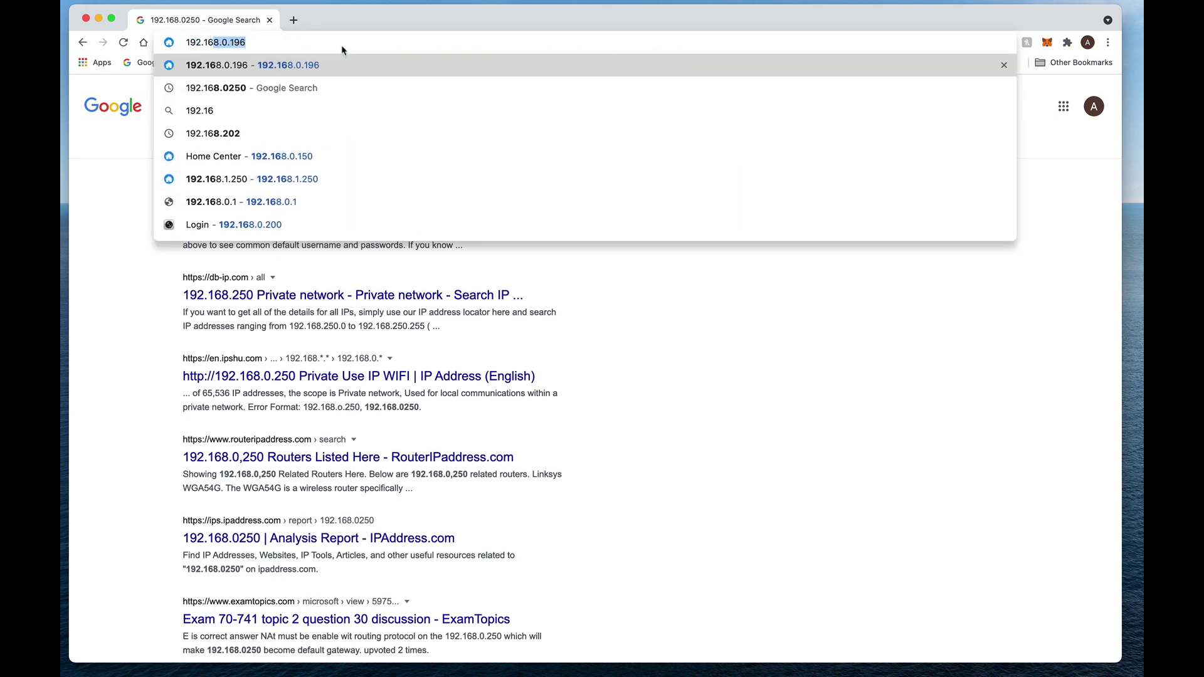
{"action": "type", "text": "8.0.250"}
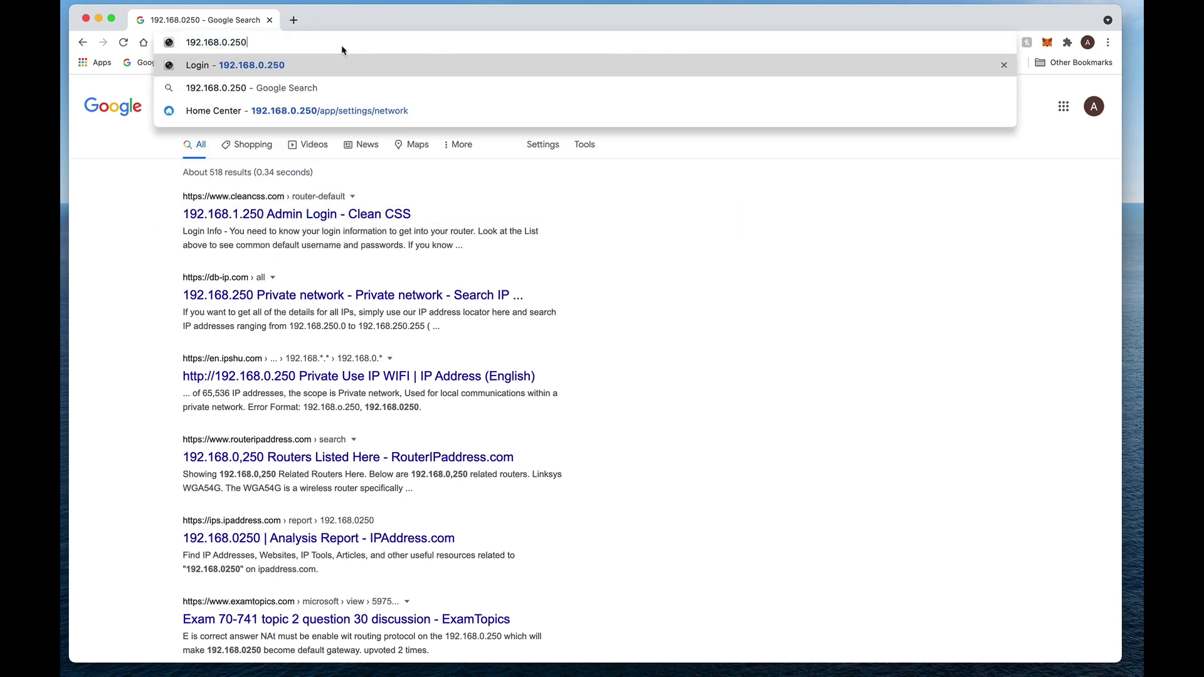
{"action": "key", "text": "Return"}
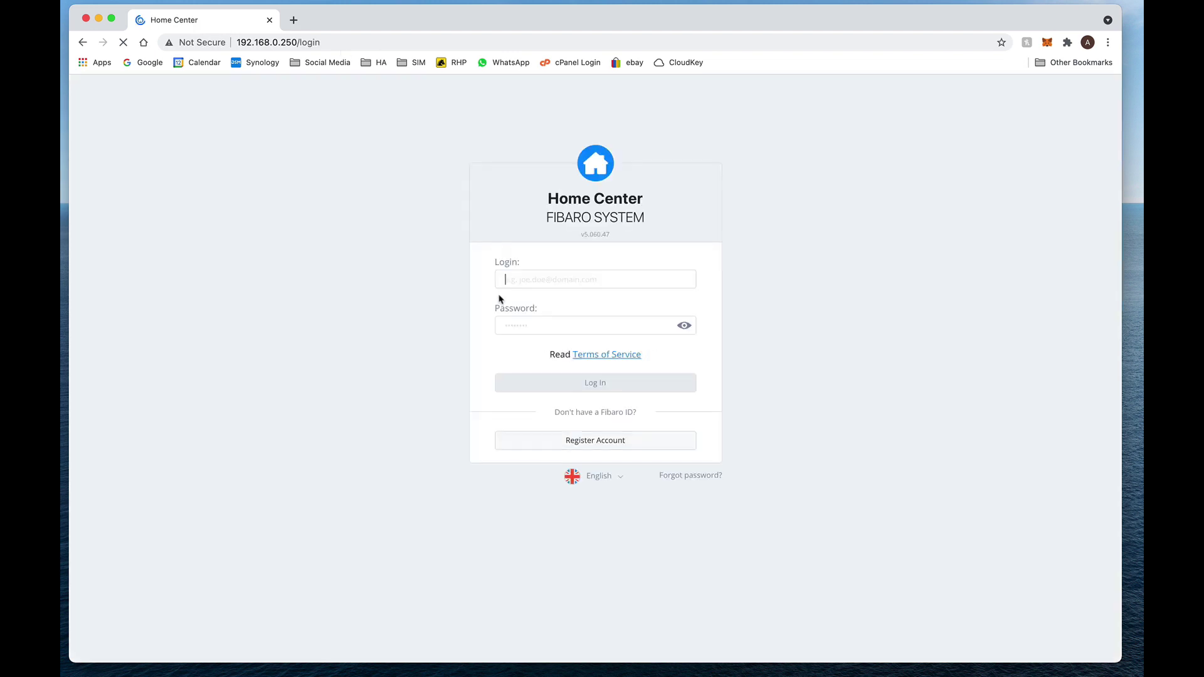
- Log in at 192.168.0.250 with the admin account and its password
{"action": "left_click", "coordinate": [539, 279]}
{"action": "type", "text": "admin"}
{"action": "key", "text": "Tab"}
{"action": "type", "text": "•••••"}
{"action": "key", "text": "Return"}
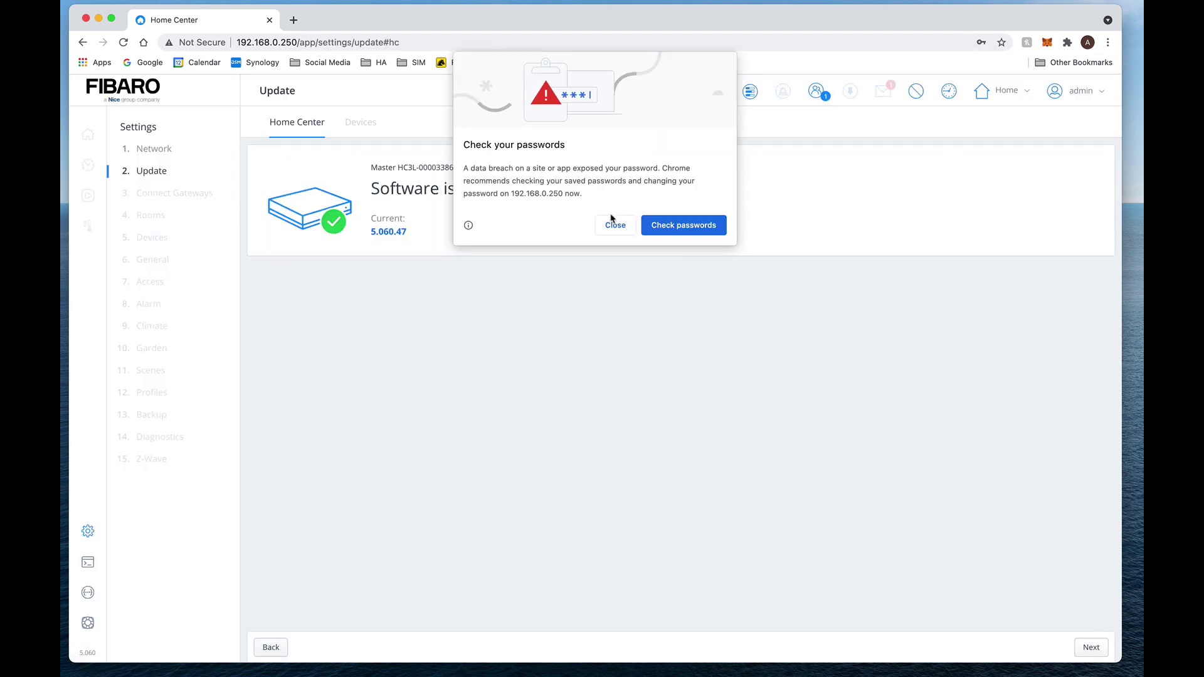
- Dismiss Chrome's password warnings and show the Devices update list, which has nothing to update
{"action": "left_click", "coordinate": [614, 222]}
{"action": "left_click", "coordinate": [1004, 61]}
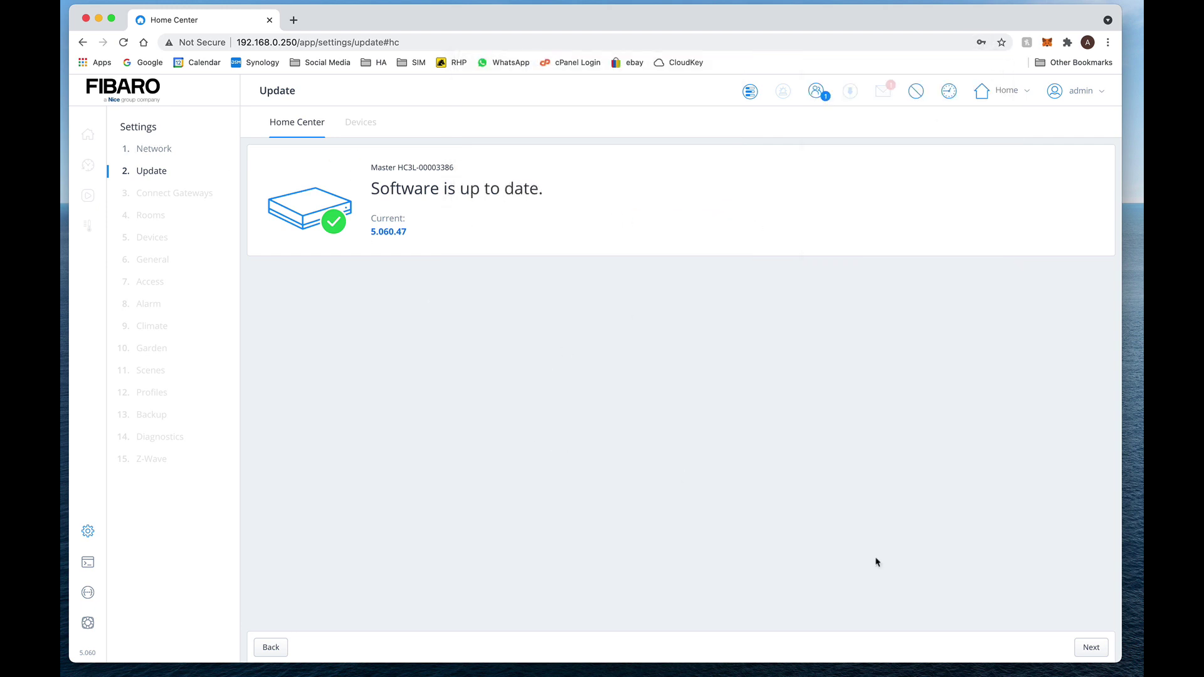
{"action": "left_click", "coordinate": [1091, 657]}
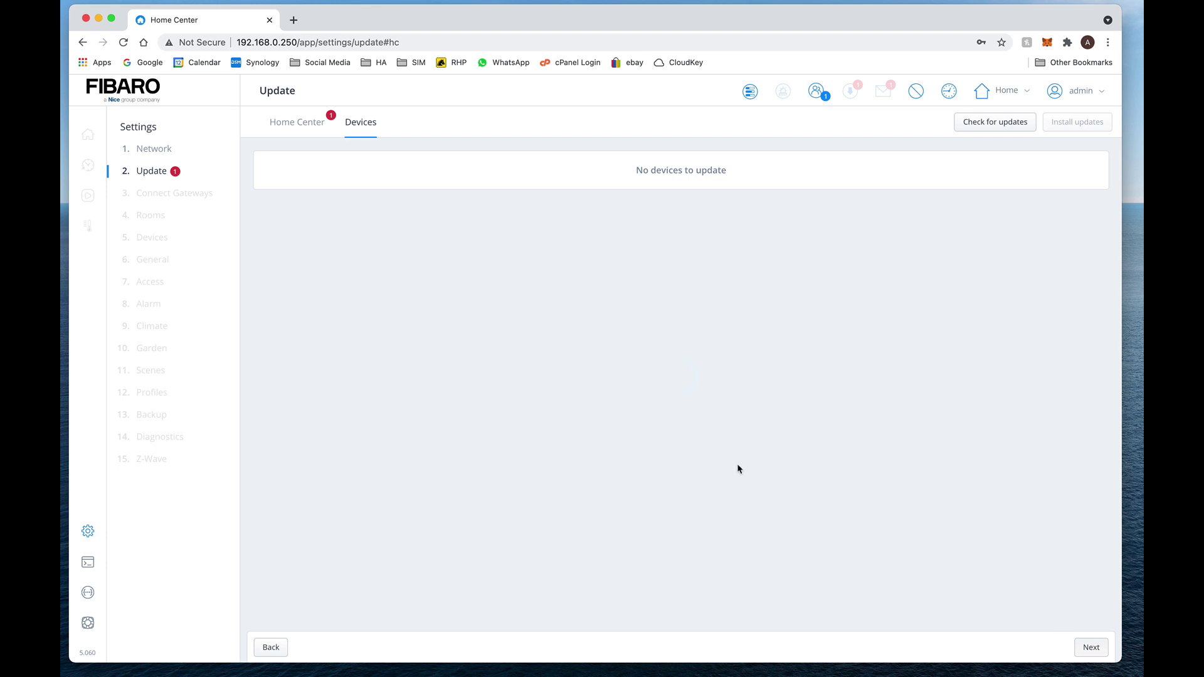
- Advance through Connect Gateways, Rooms and Devices to General, where YR Weather is the provider
{"action": "left_click", "coordinate": [1093, 653]}
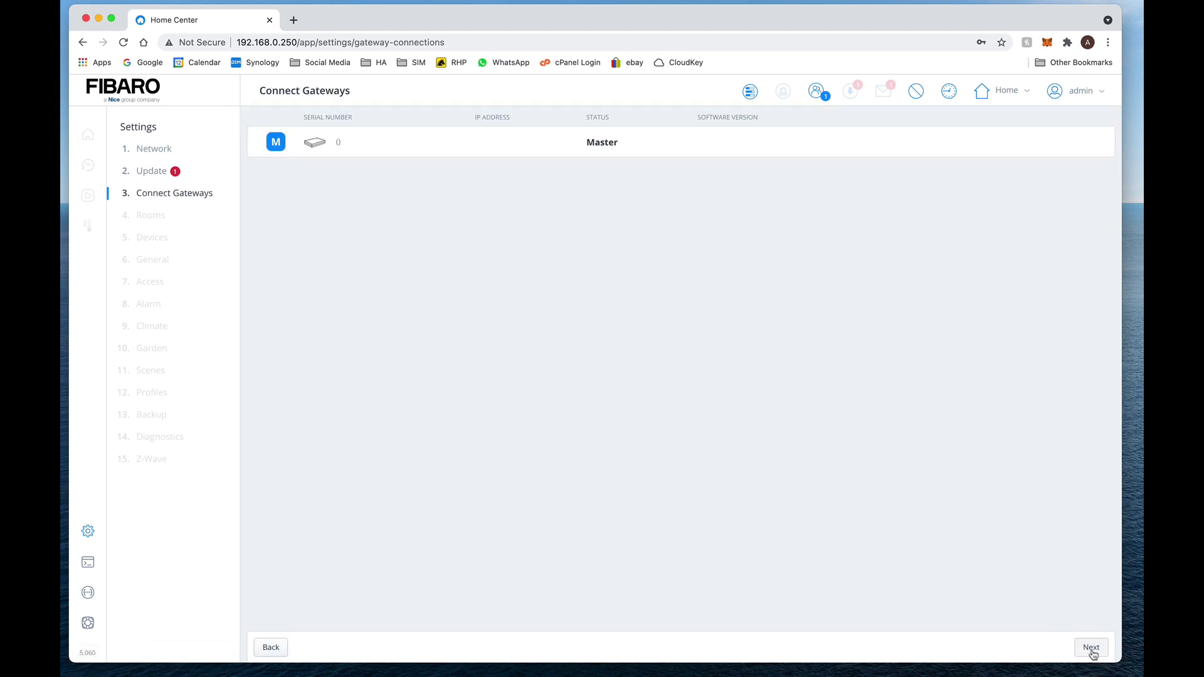
{"action": "left_click", "coordinate": [1092, 655]}
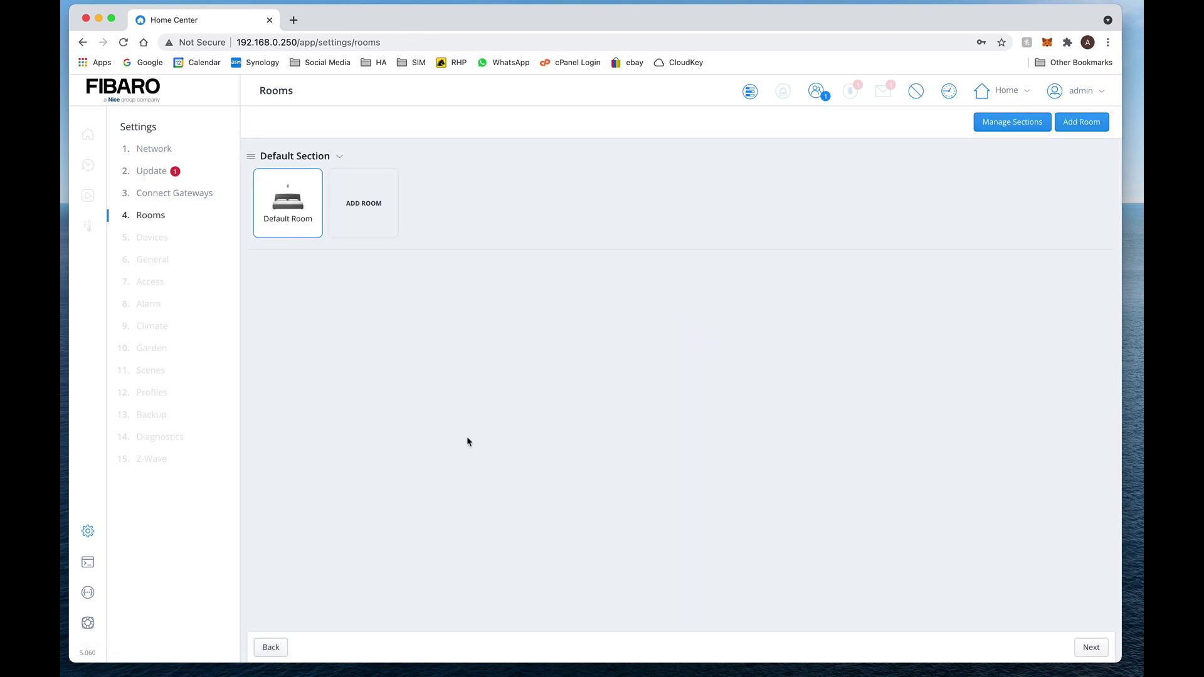
{"action": "left_click", "coordinate": [1092, 649]}
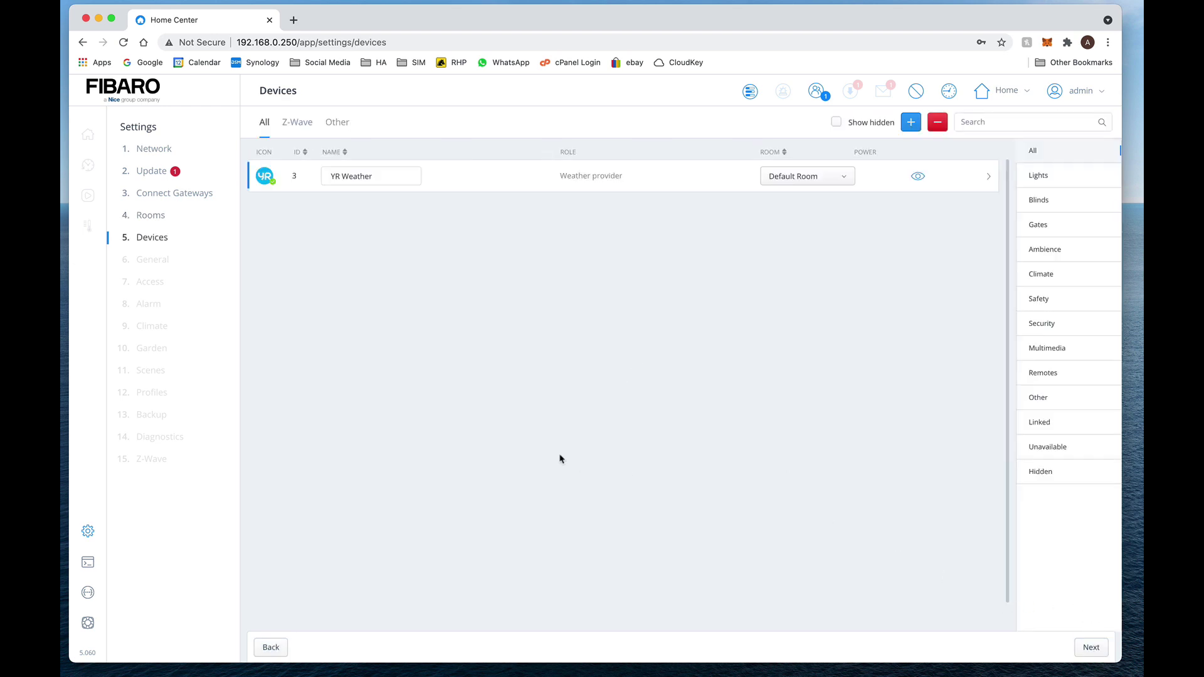
{"action": "left_click", "coordinate": [1091, 651]}
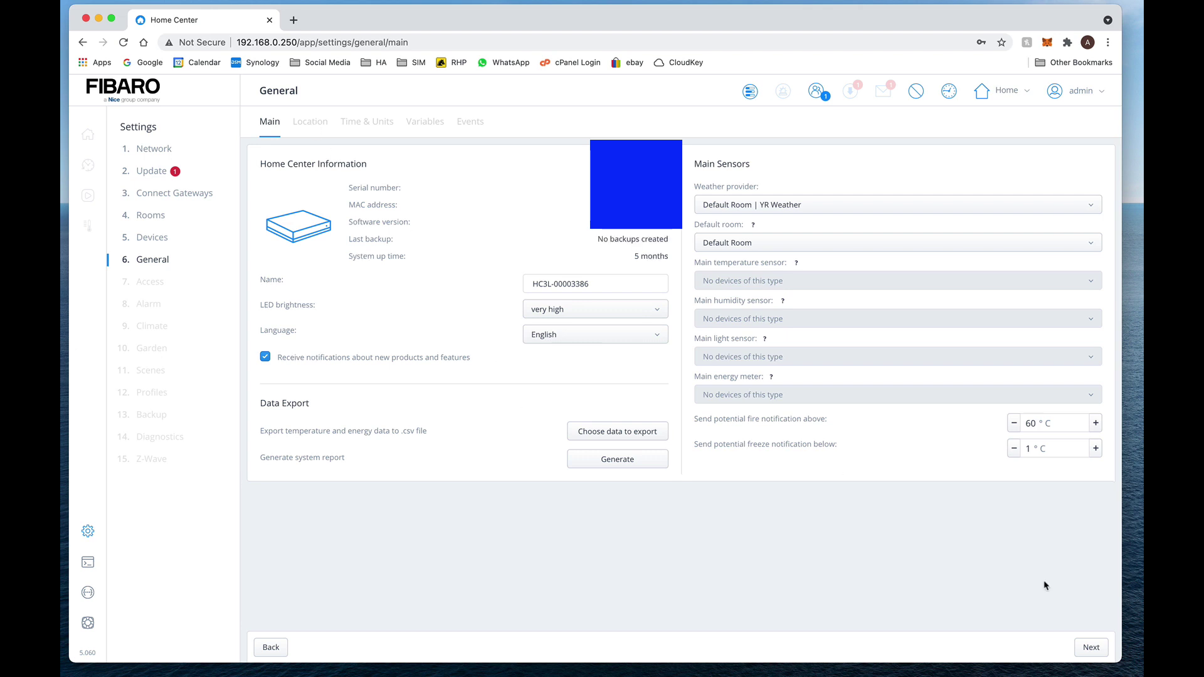
- Step through Location and Time & Units, keeping Europe/Warsaw, then Variables and Events to Access
{"action": "left_click", "coordinate": [1094, 649]}
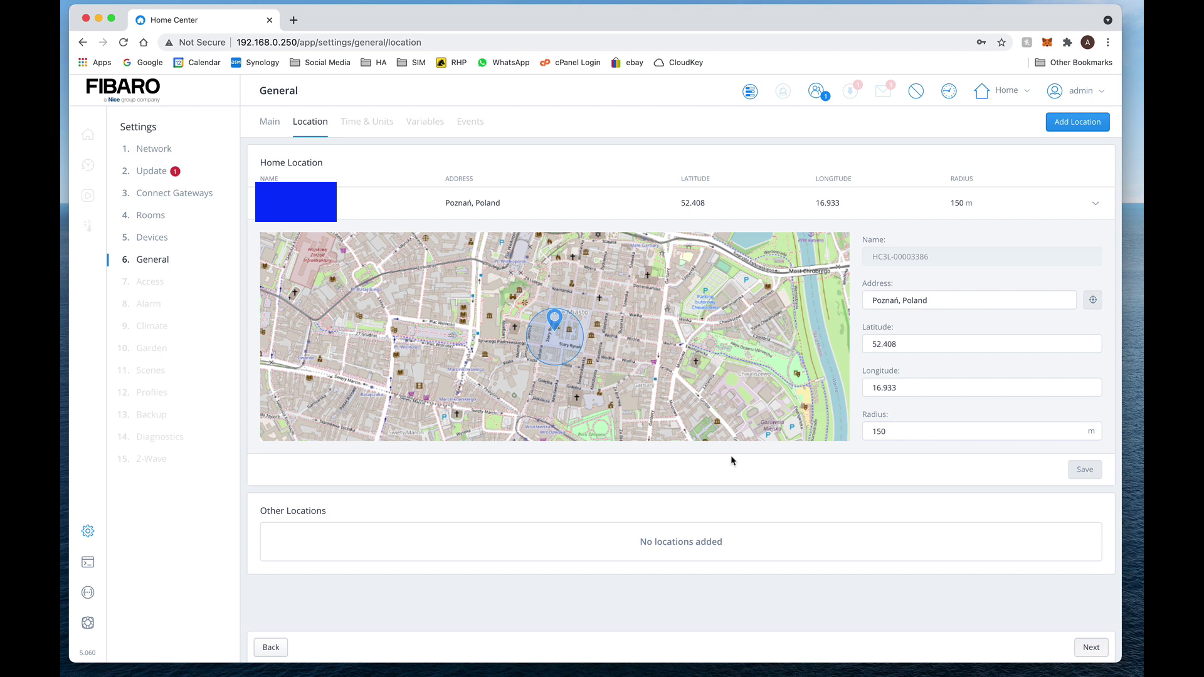
{"action": "left_click", "coordinate": [1093, 647]}
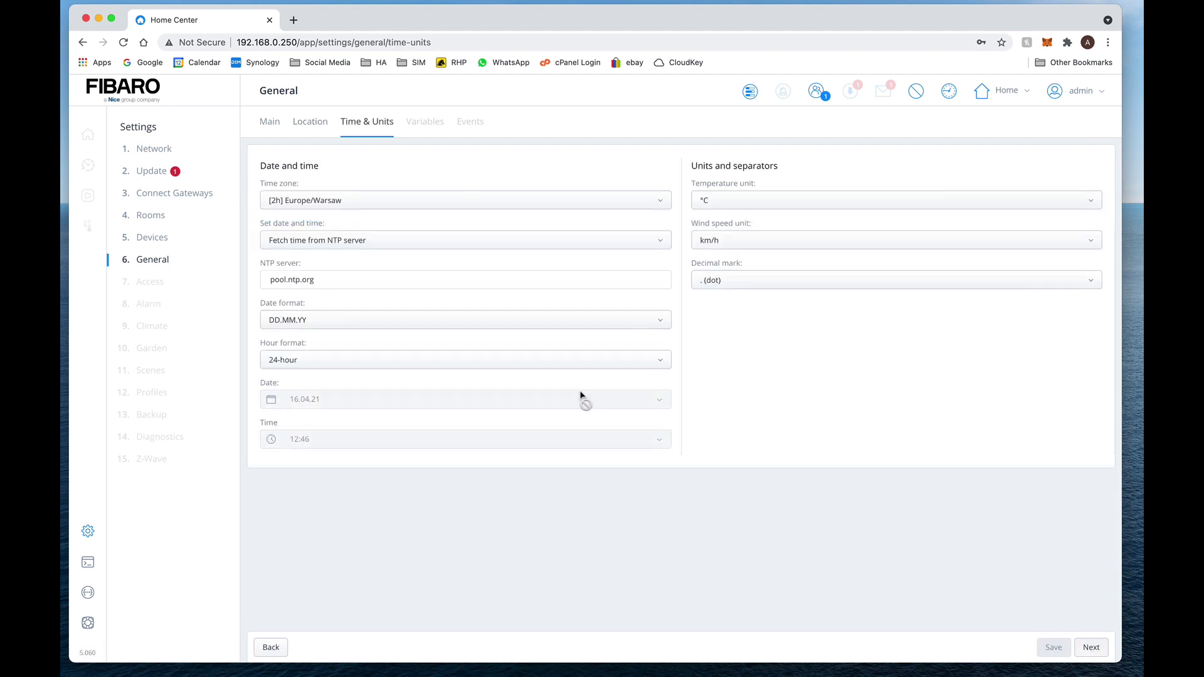
{"action": "left_click", "coordinate": [486, 208]}
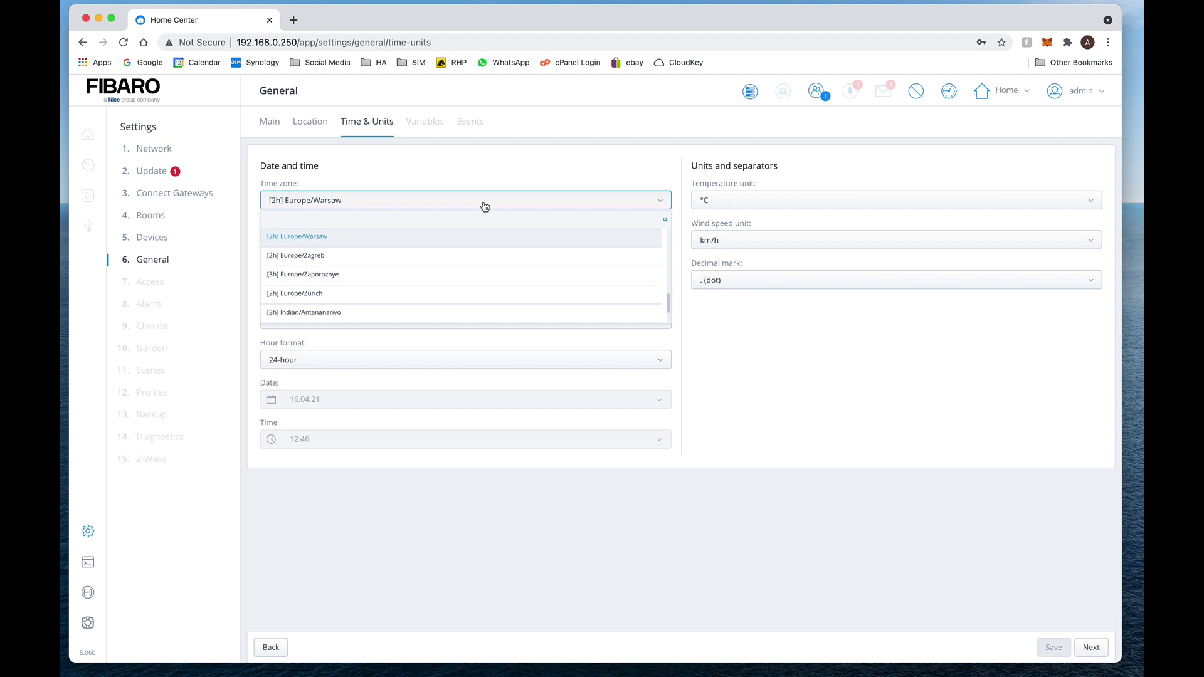
{"action": "left_click", "coordinate": [485, 206]}
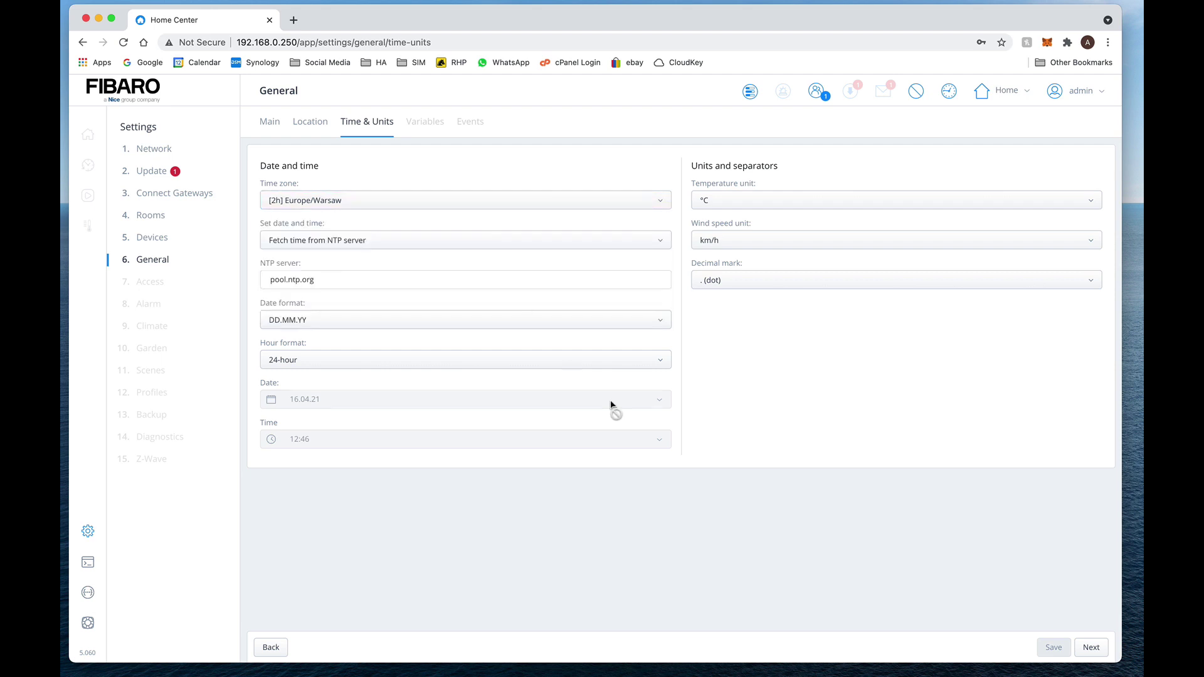
{"action": "left_click", "coordinate": [1096, 658]}
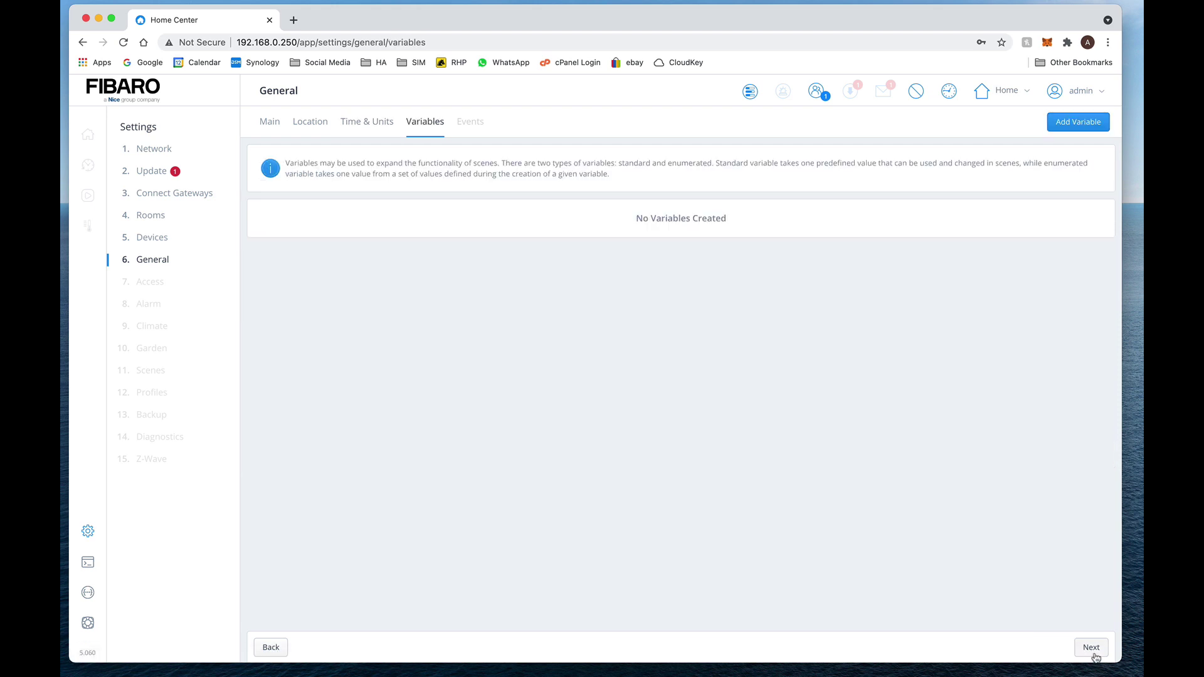
{"action": "left_click", "coordinate": [1094, 657]}
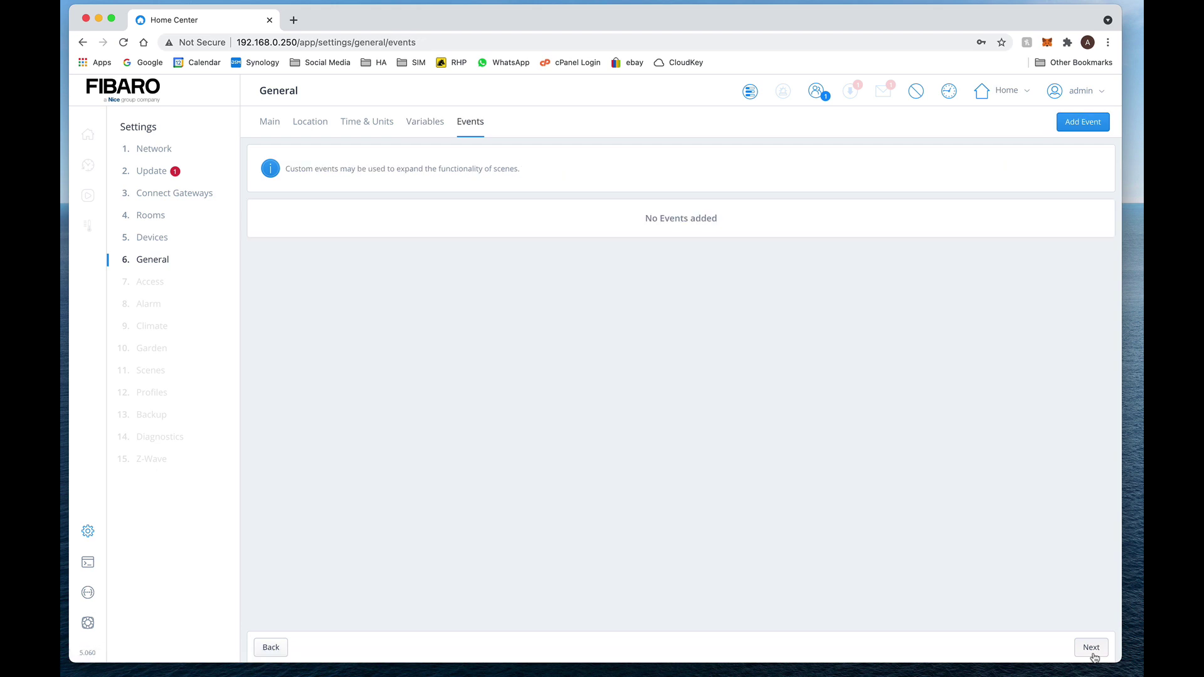
{"action": "left_click", "coordinate": [1095, 657]}
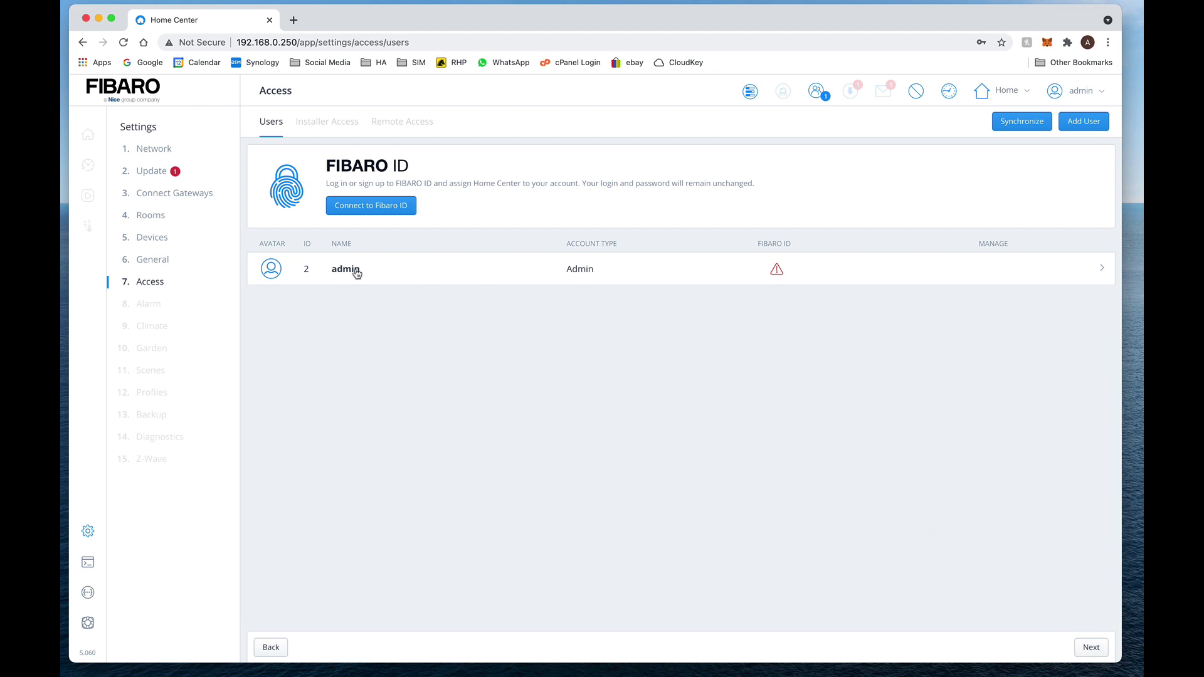
- Advance past installer/remote access, alarm zones and scenes, Climate, Garden, Scenes, Profiles and Backup to Diagnostics
{"action": "left_click", "coordinate": [1091, 647]}
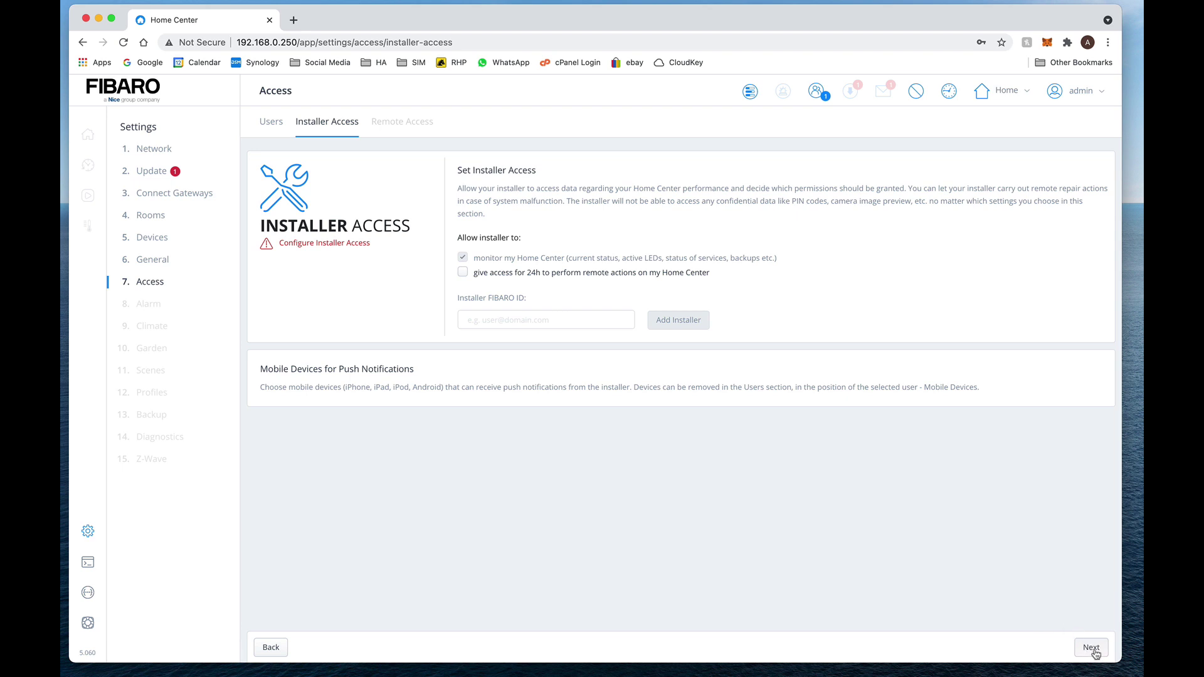
{"action": "left_click", "coordinate": [1095, 653]}
{"action": "left_click", "coordinate": [1095, 653]}
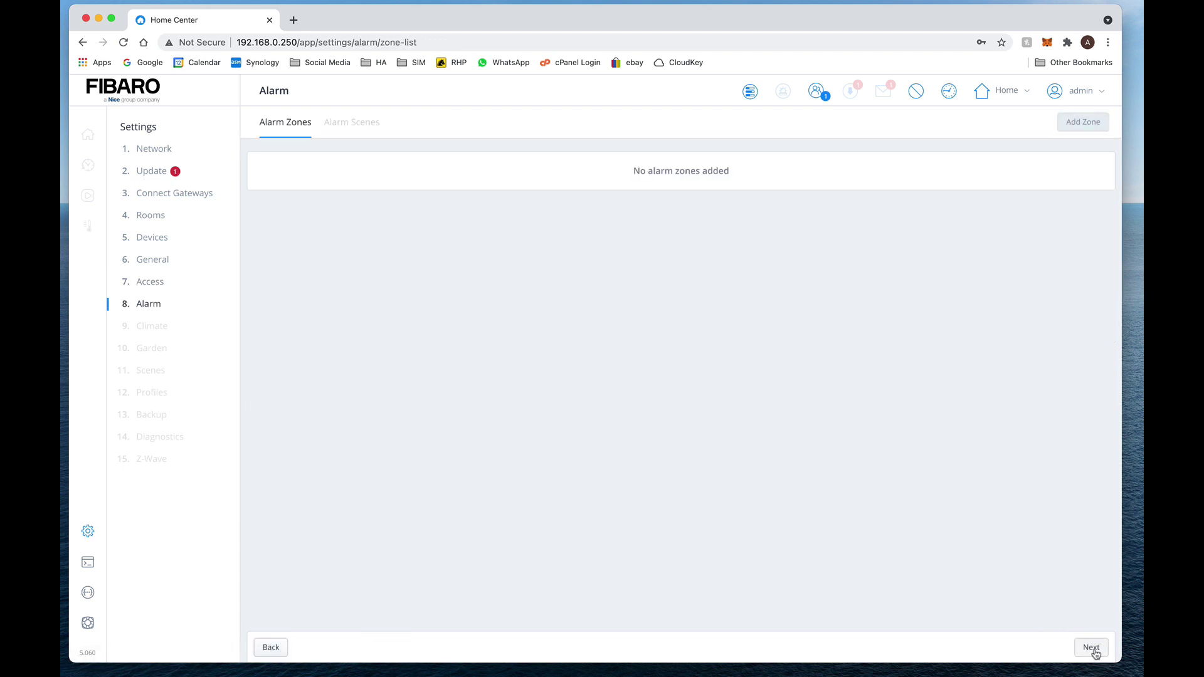
{"action": "left_click", "coordinate": [1094, 653]}
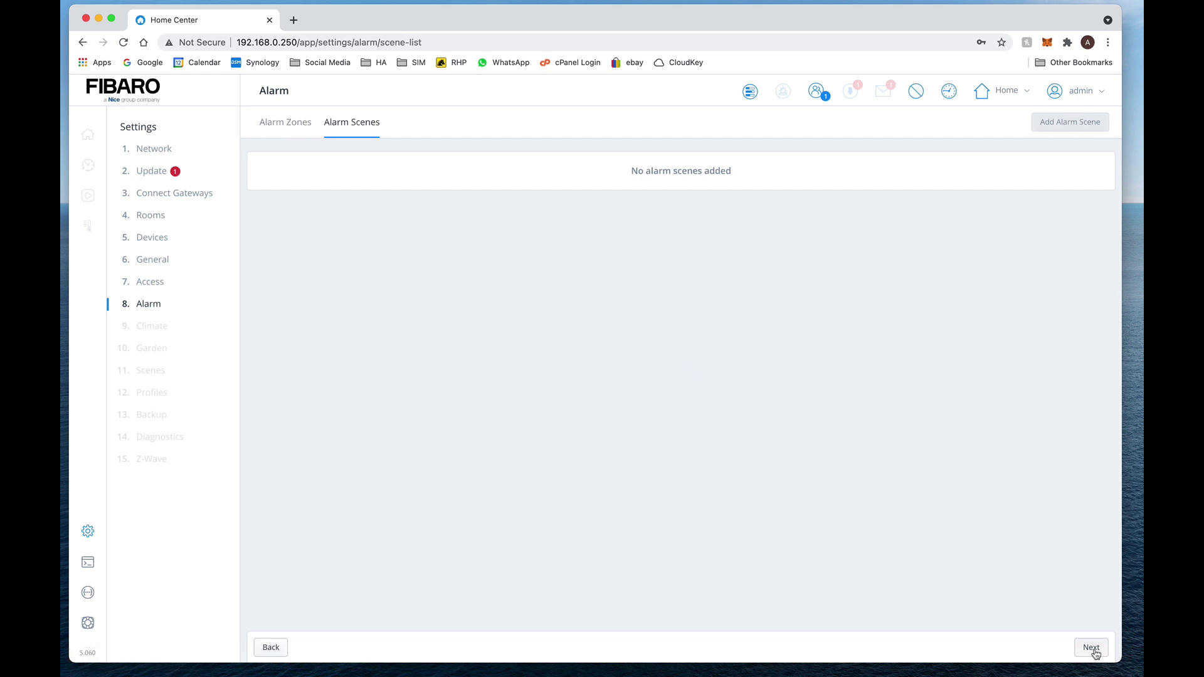
{"action": "left_click", "coordinate": [1095, 653]}
{"action": "left_click", "coordinate": [1094, 653]}
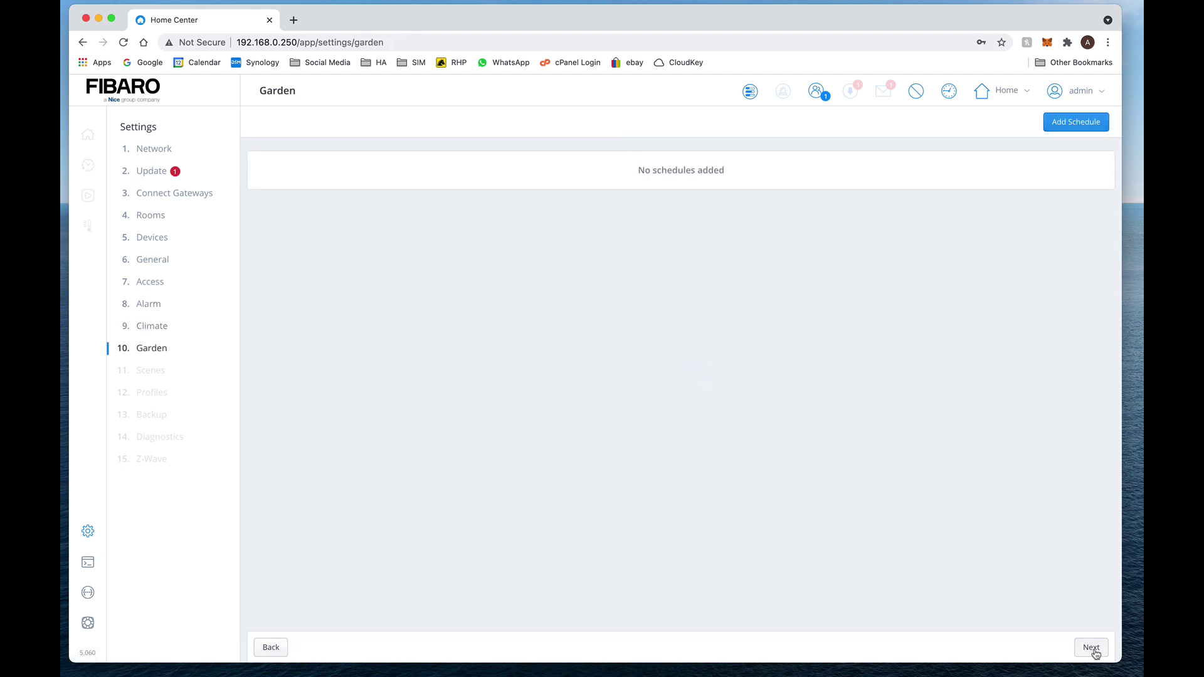
{"action": "left_click", "coordinate": [1094, 653]}
{"action": "left_click", "coordinate": [1095, 653]}
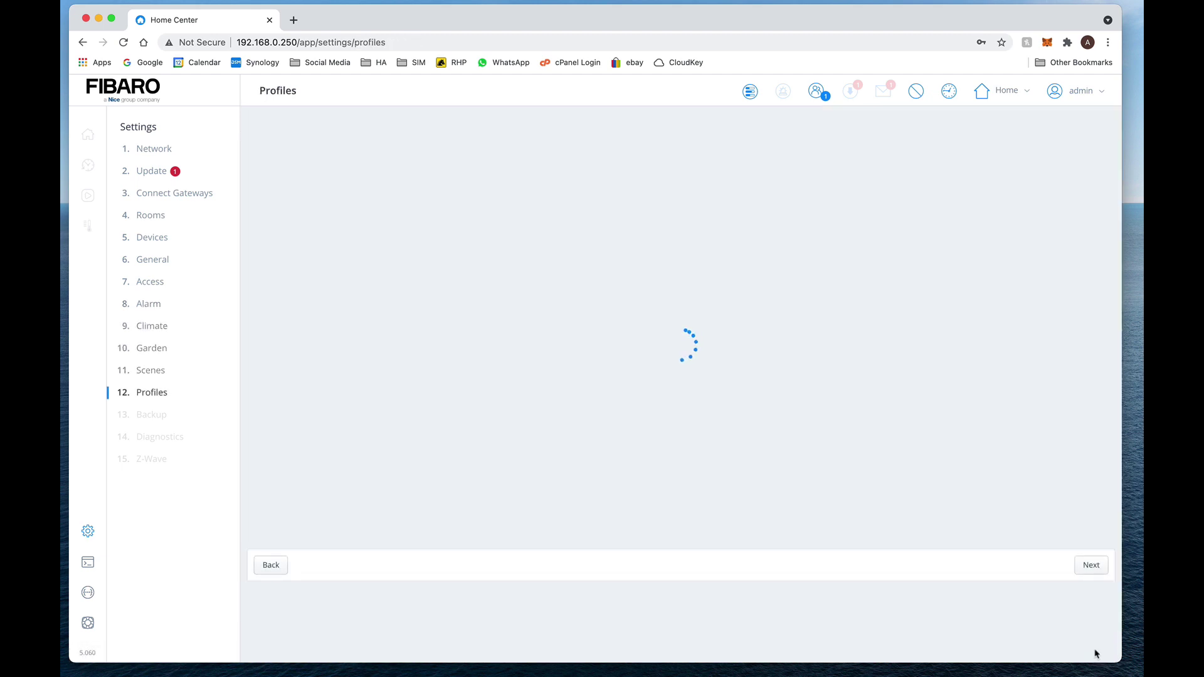
{"action": "left_click", "coordinate": [1095, 653]}
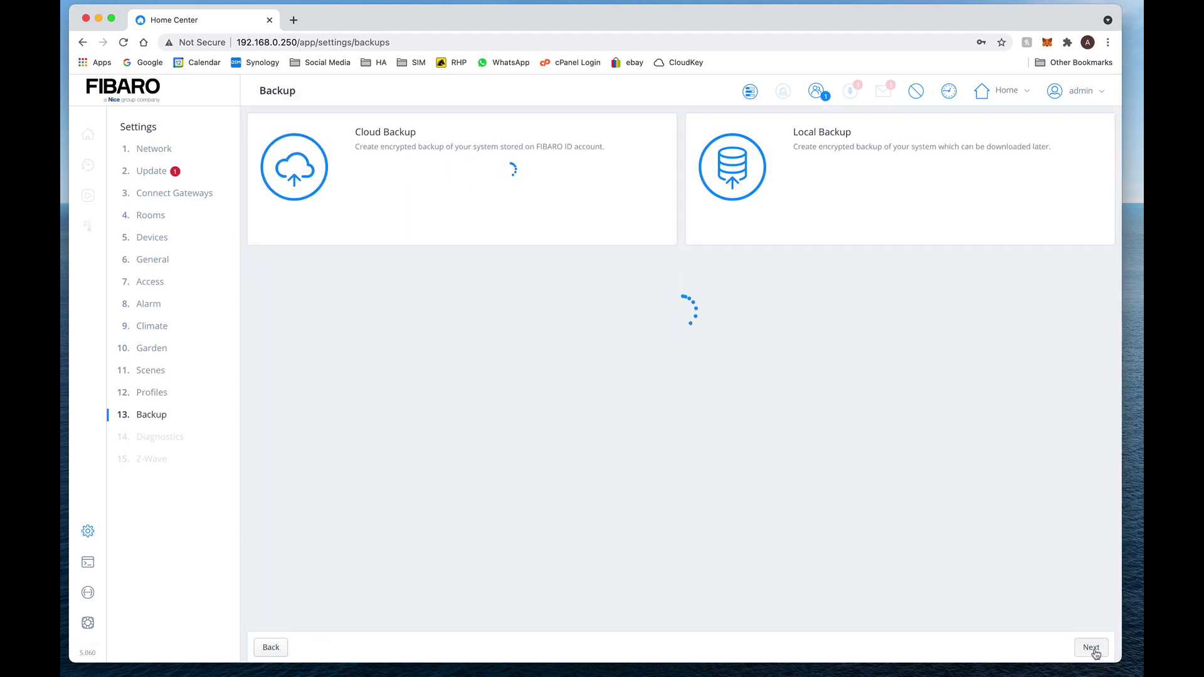
{"action": "left_click", "coordinate": [1094, 653]}
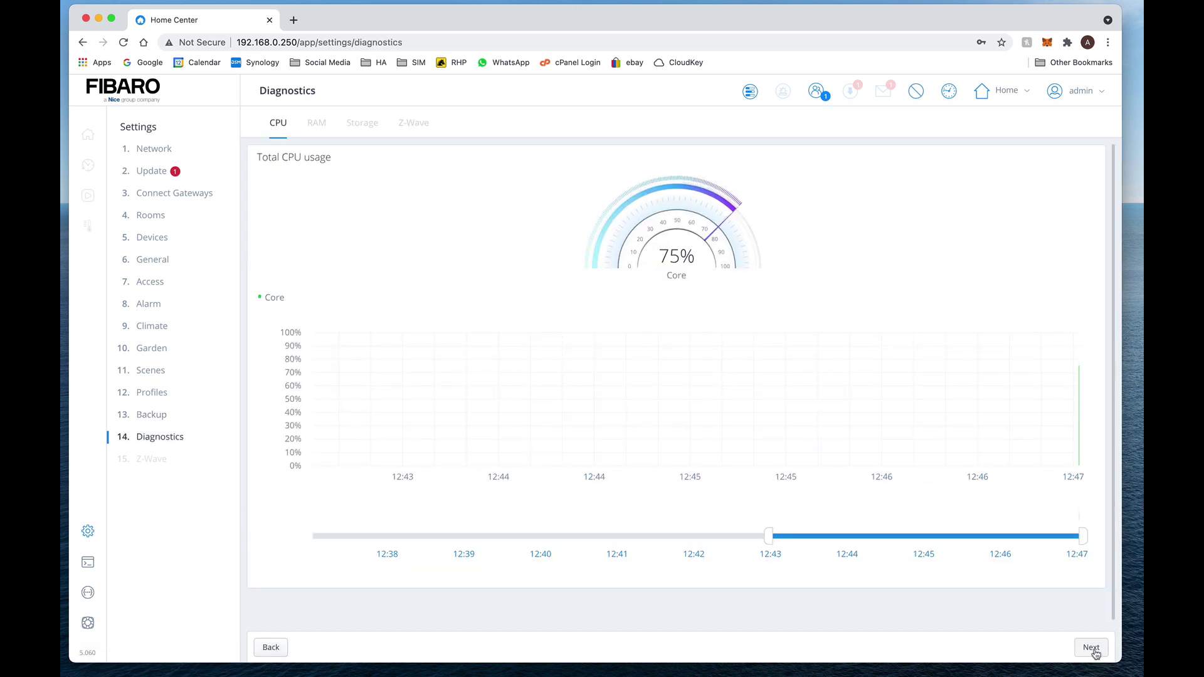
- Step through the RAM, internal storage and Z-Wave network diagnostics tabs
{"action": "left_click", "coordinate": [1094, 653]}
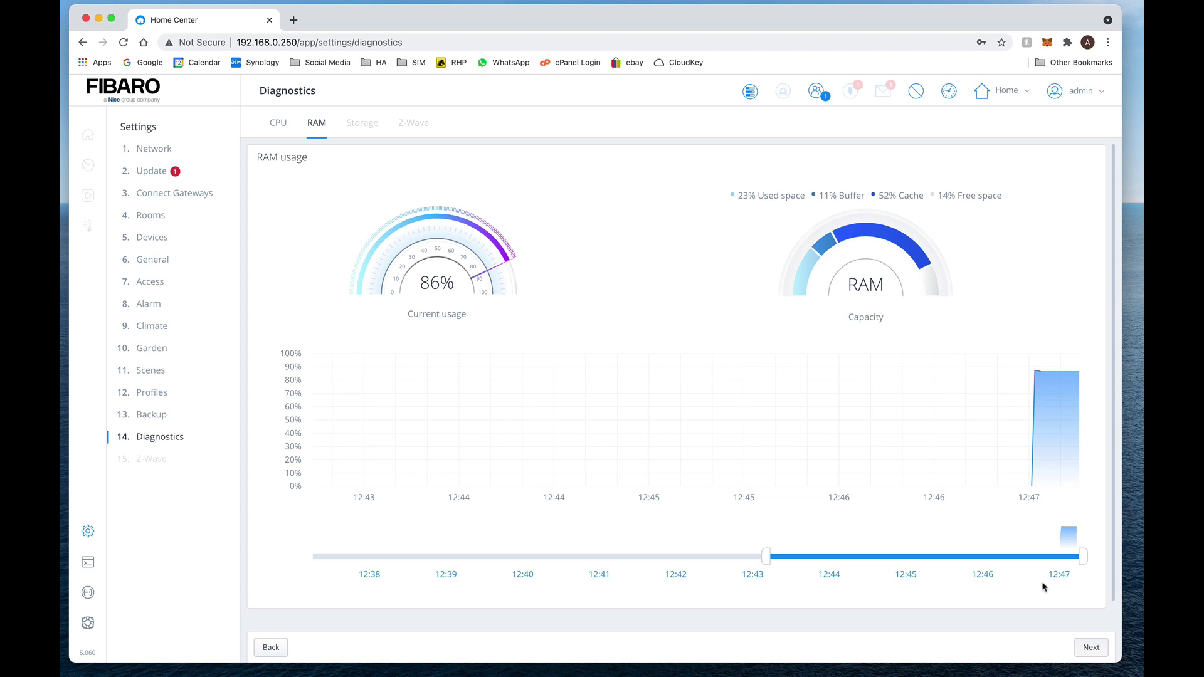
{"action": "left_click", "coordinate": [1094, 651]}
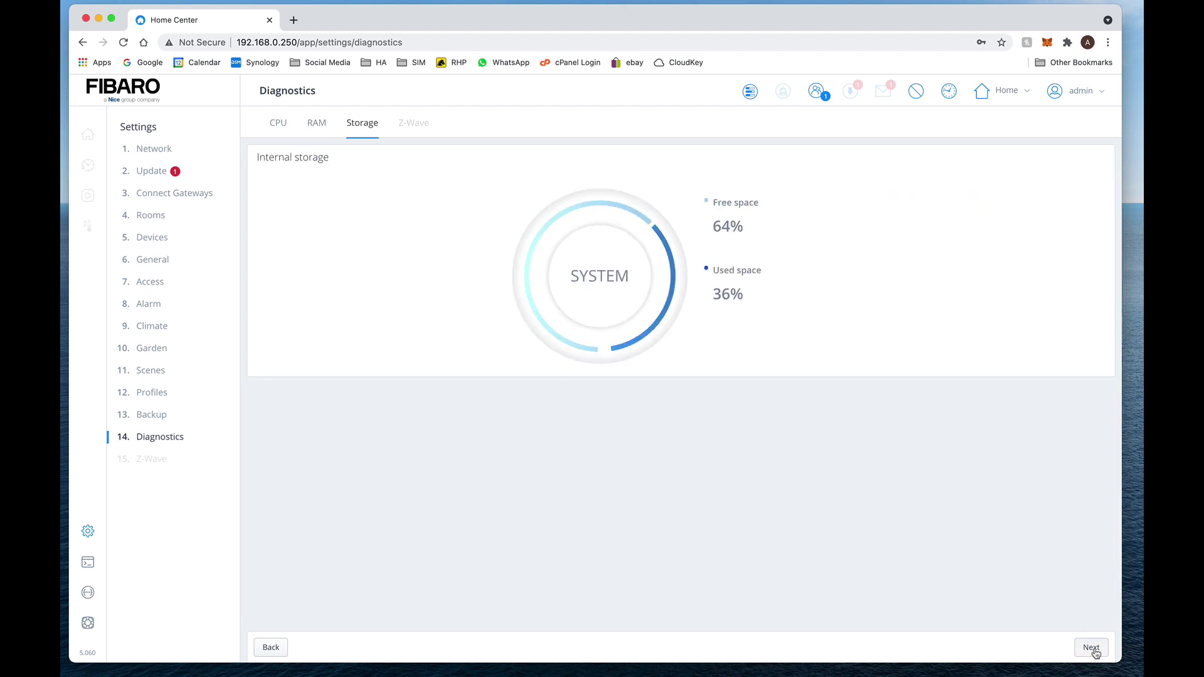
{"action": "left_click", "coordinate": [1093, 651]}
- Pass the Z-Wave configuration page to finish the wizard, landing on the dashboard with YR Weather
{"action": "left_click", "coordinate": [1093, 651]}
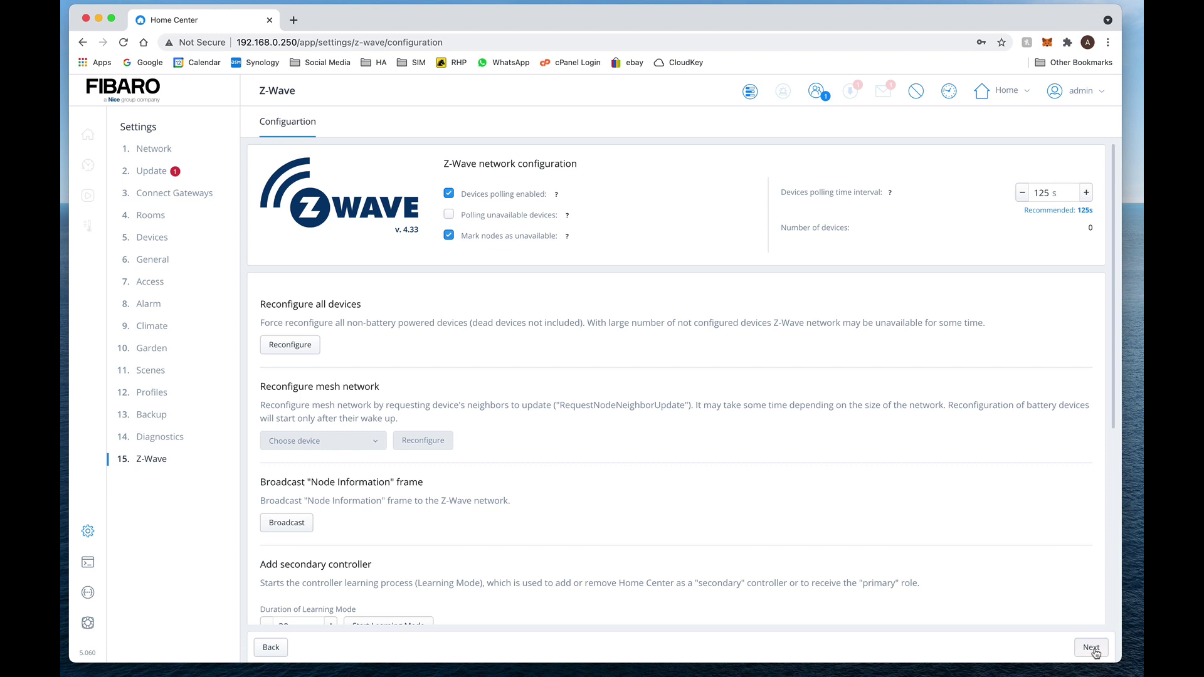
{"action": "scroll", "coordinate": [871, 502], "scroll_direction": "down", "scroll_amount": 5}
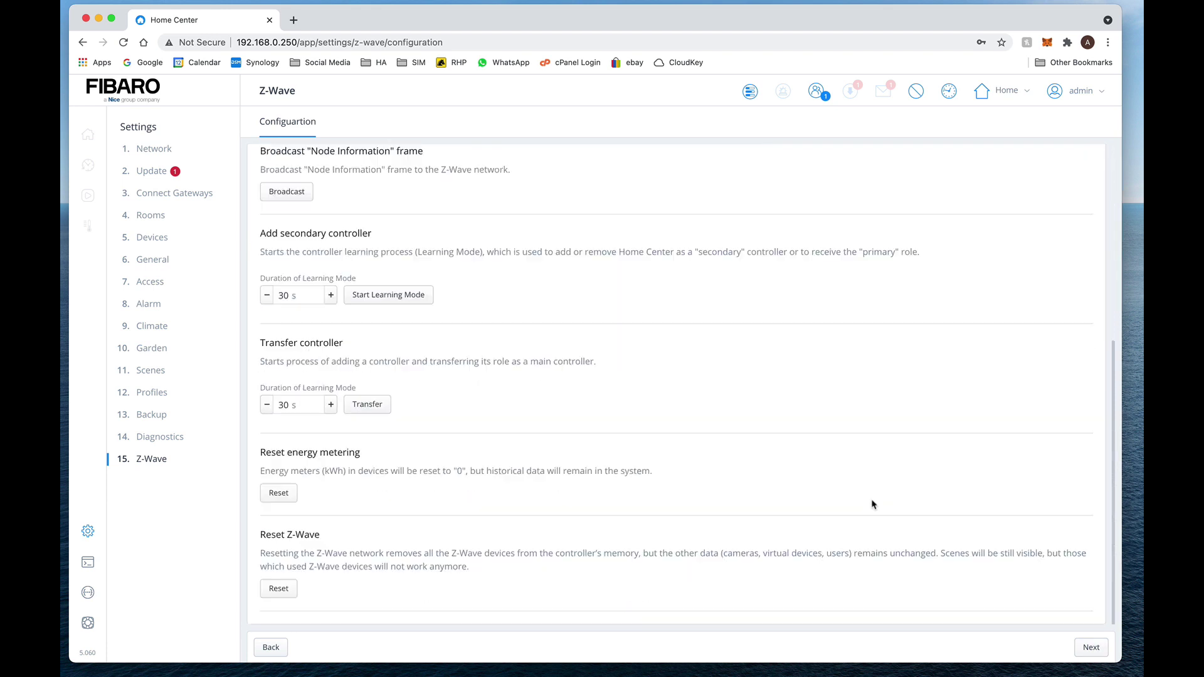
{"action": "left_click", "coordinate": [1093, 646]}
{"action": "left_click", "coordinate": [1086, 649]}
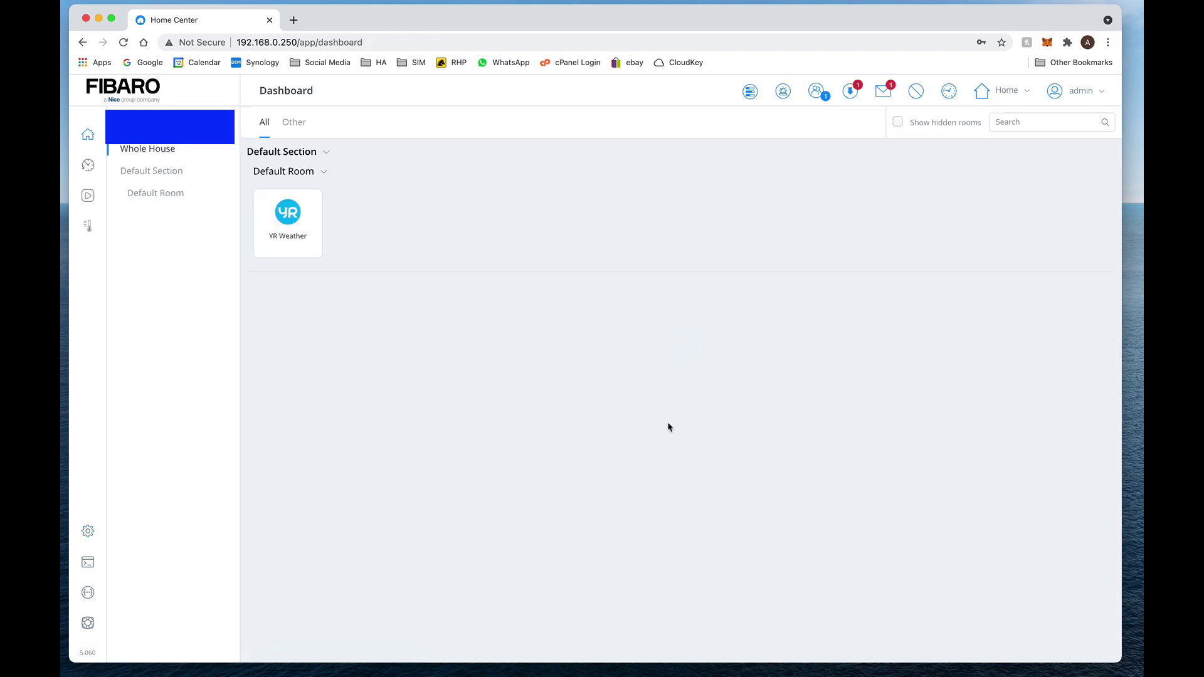